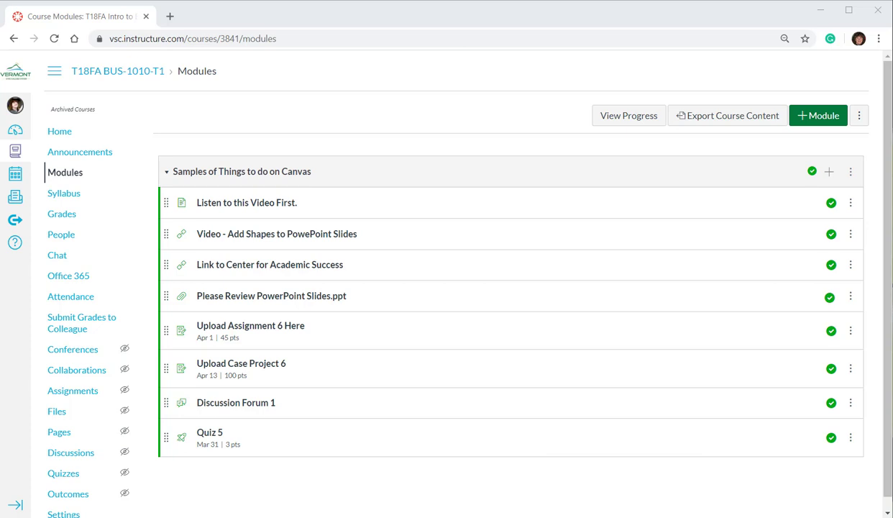
Step: Check the Upload Assignment 6 Here page for its rubric option and return to the course modules
{"action": "left_click", "coordinate": [263, 328]}
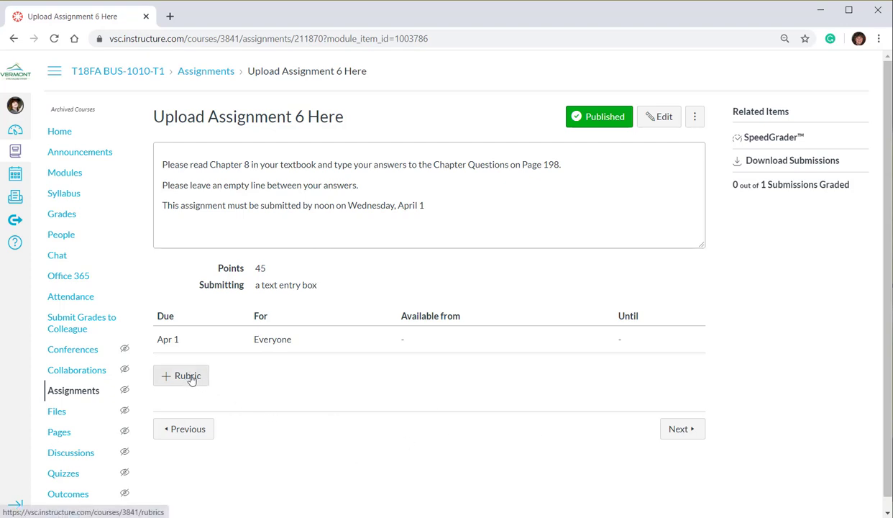
{"action": "left_click", "coordinate": [69, 177]}
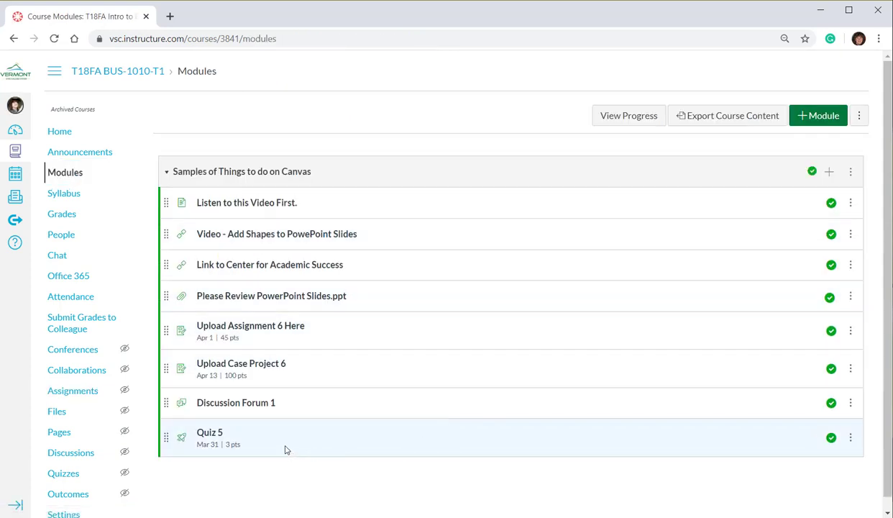
Step: Open Discussion Forum 1 and check its additional options for a rubric entry
{"action": "left_click", "coordinate": [256, 407]}
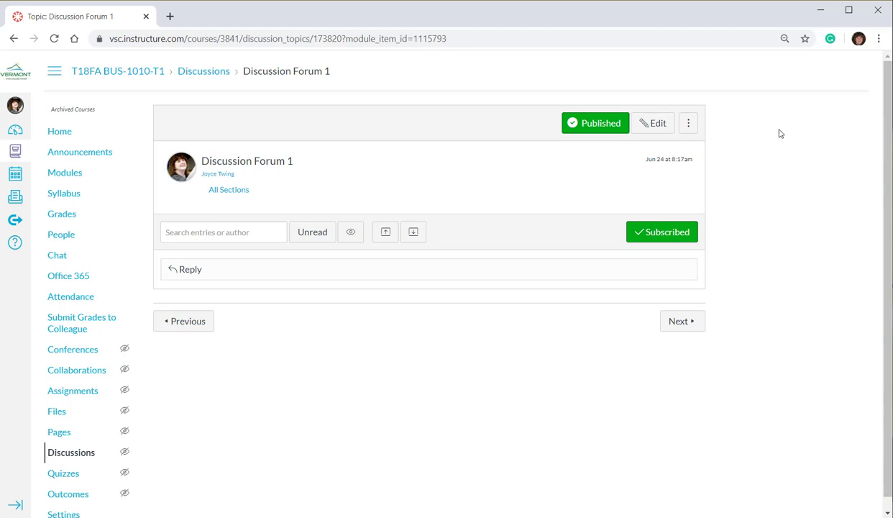
{"action": "left_click", "coordinate": [689, 125]}
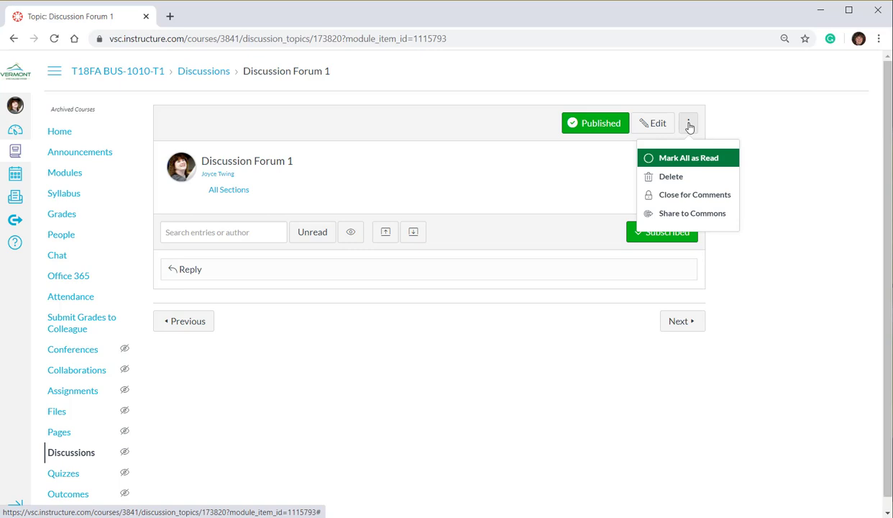
{"action": "left_click", "coordinate": [783, 225]}
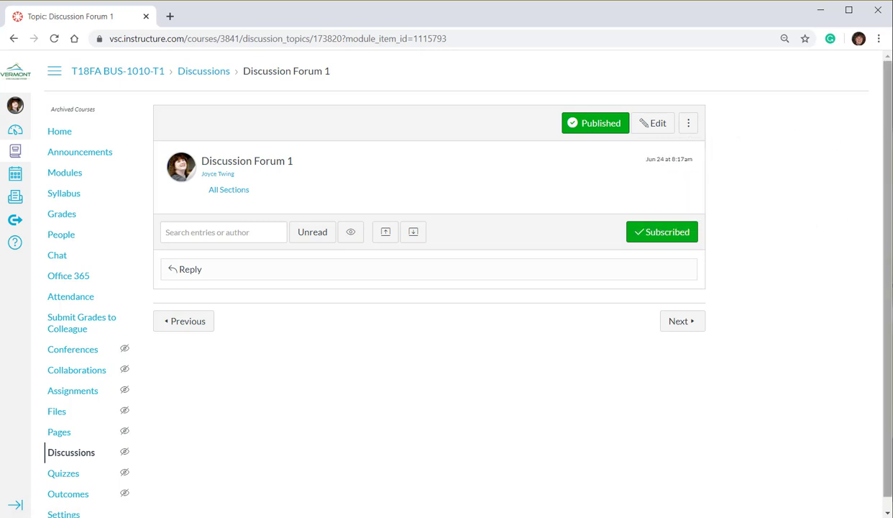
Step: Make Discussion Forum 1 a graded discussion worth 100 points, save it, and check its additional options for adding a rubric
{"action": "left_click", "coordinate": [653, 124]}
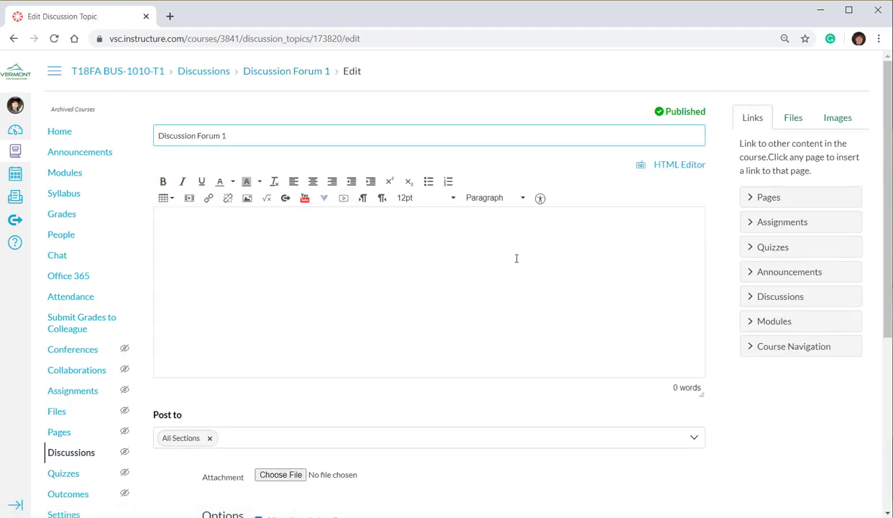
{"action": "scroll", "coordinate": [502, 258], "scroll_direction": "down", "scroll_amount": 4}
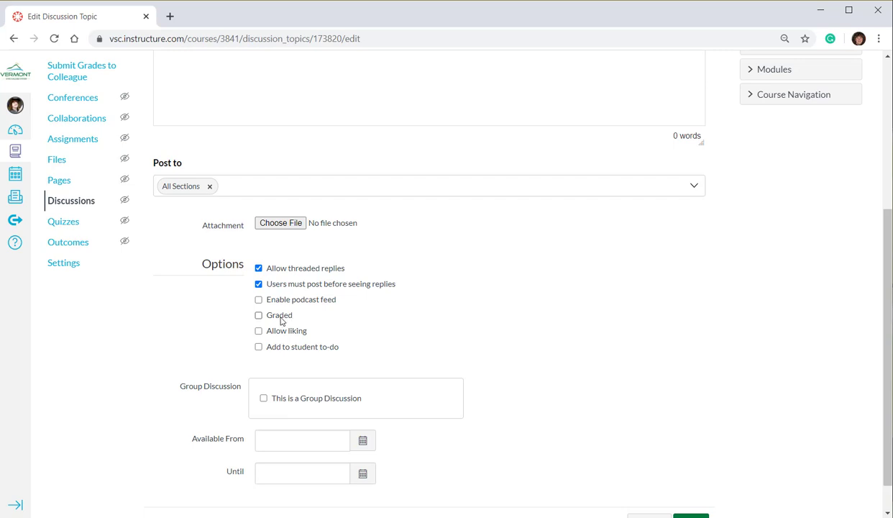
{"action": "left_click", "coordinate": [259, 316]}
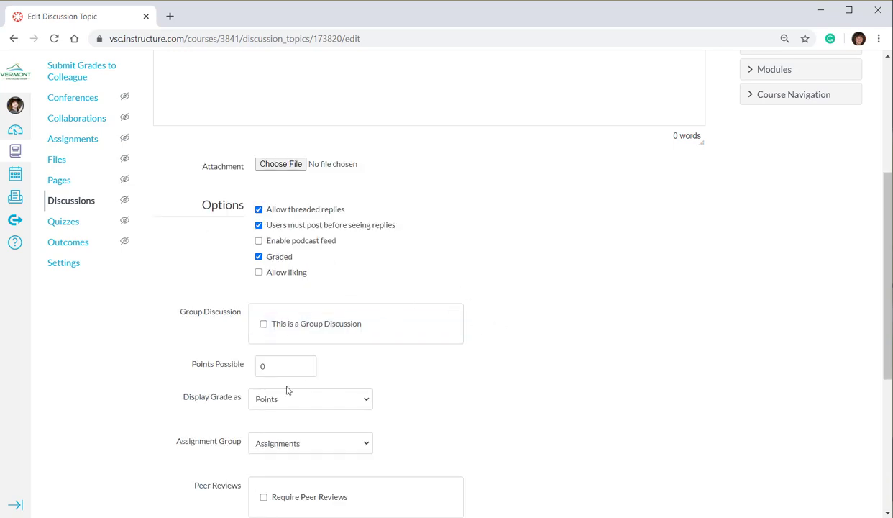
{"action": "left_click_drag", "start_coordinate": [271, 367], "coordinate": [256, 366]}
{"action": "type", "text": "100"}
{"action": "scroll", "coordinate": [594, 192], "scroll_direction": "down", "scroll_amount": 5}
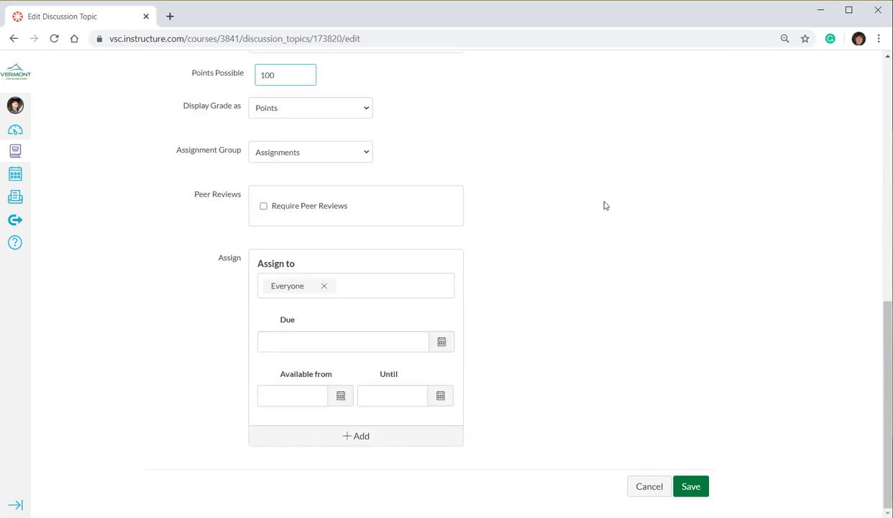
{"action": "left_click", "coordinate": [696, 493]}
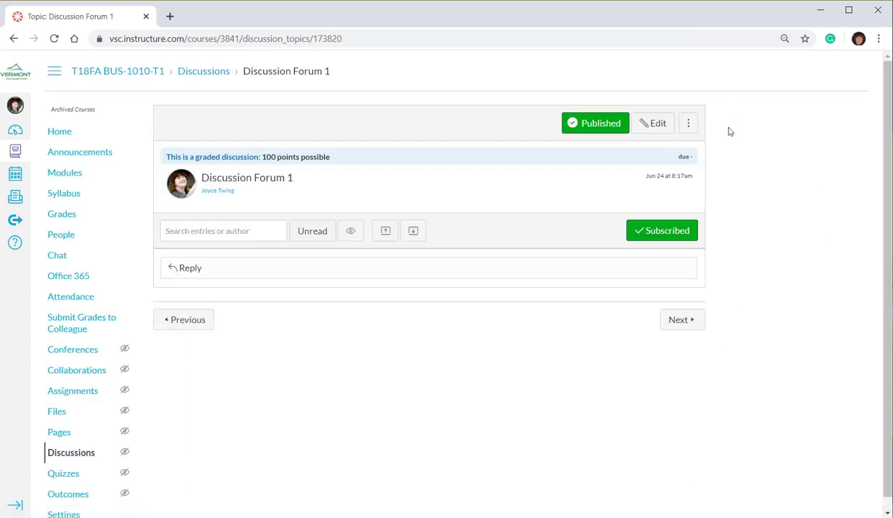
{"action": "left_click", "coordinate": [689, 123]}
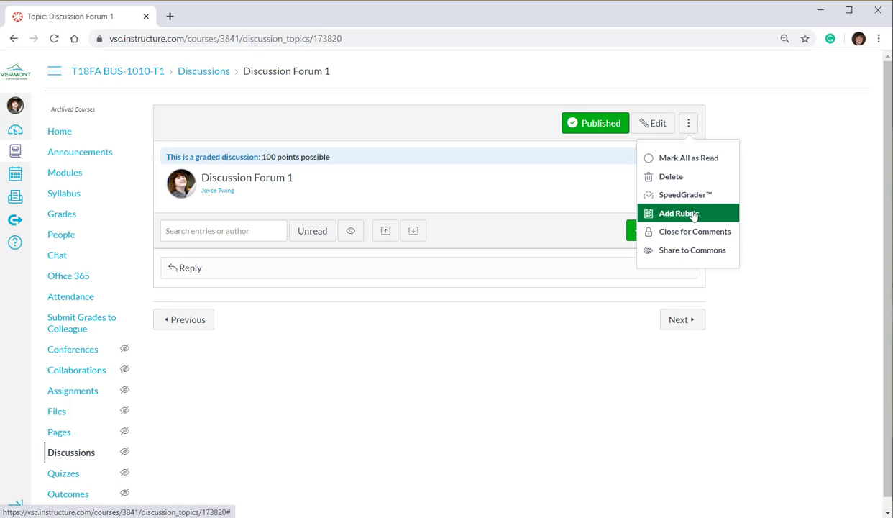
{"action": "left_click", "coordinate": [840, 352]}
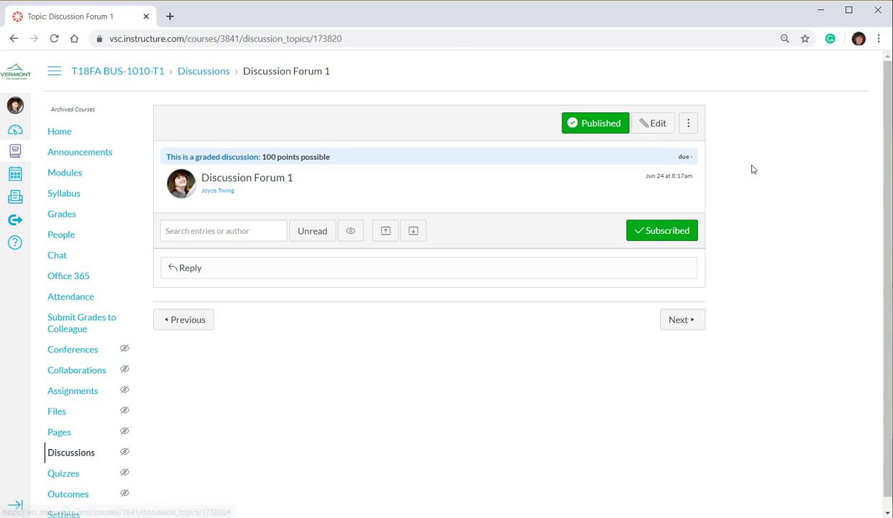
Step: Return to the course modules and start a new rubric on the Upload Assignment 6 Here assignment
{"action": "left_click", "coordinate": [64, 176]}
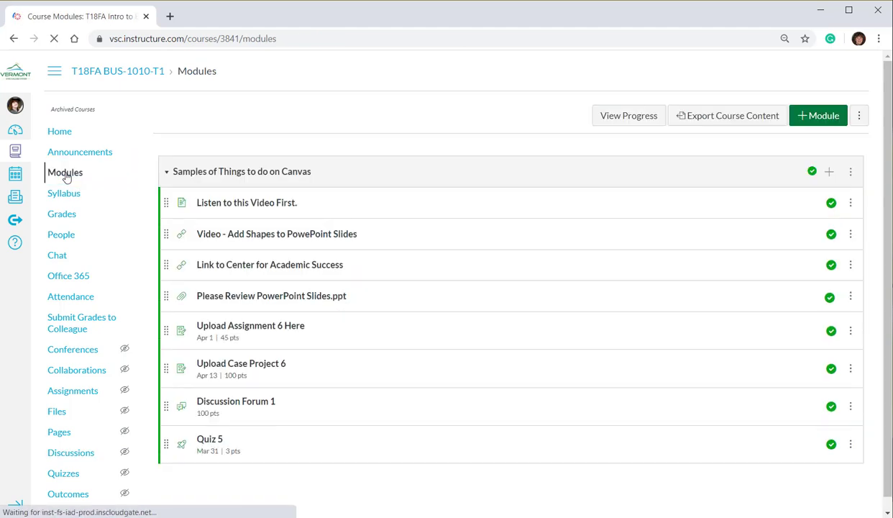
{"action": "scroll", "coordinate": [602, 305], "scroll_direction": "down", "scroll_amount": 1}
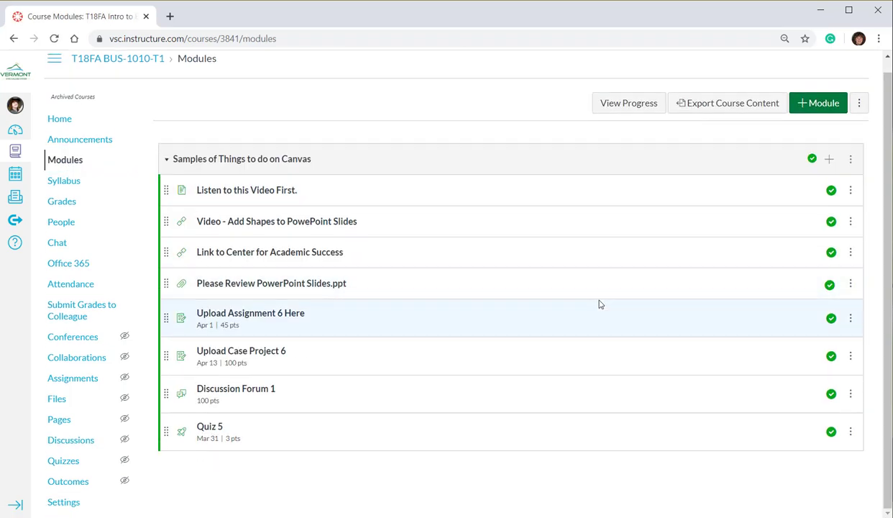
{"action": "left_click", "coordinate": [263, 317]}
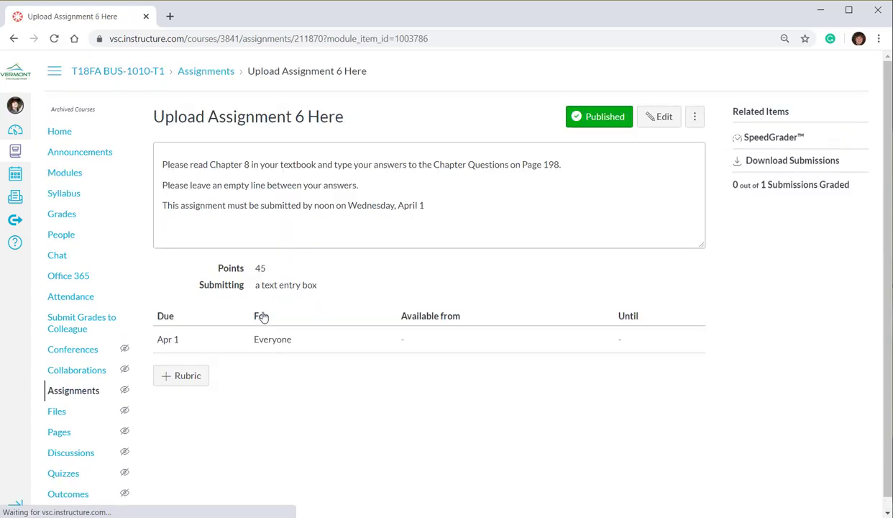
{"action": "left_click", "coordinate": [185, 374]}
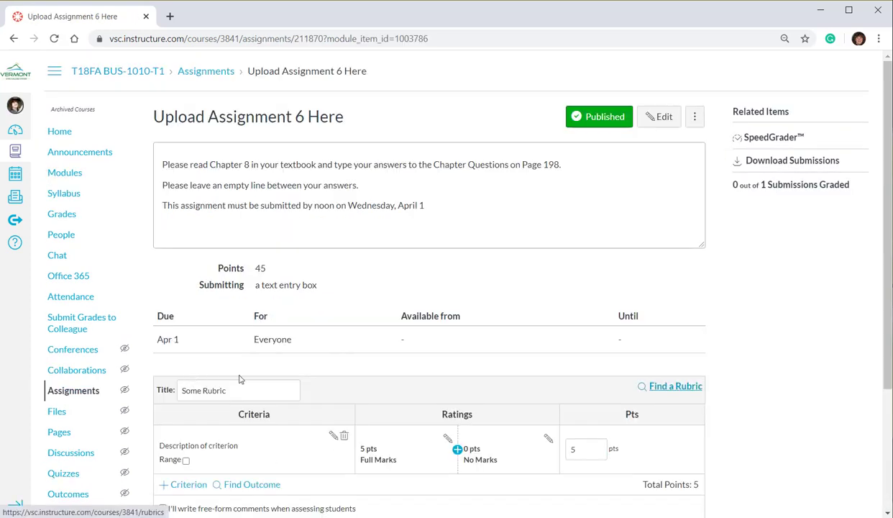
Step: Try the free-form comments option on the rubric, turn it off again, and enable using the rubric for assignment grading
{"action": "scroll", "coordinate": [831, 385], "scroll_direction": "down", "scroll_amount": 3}
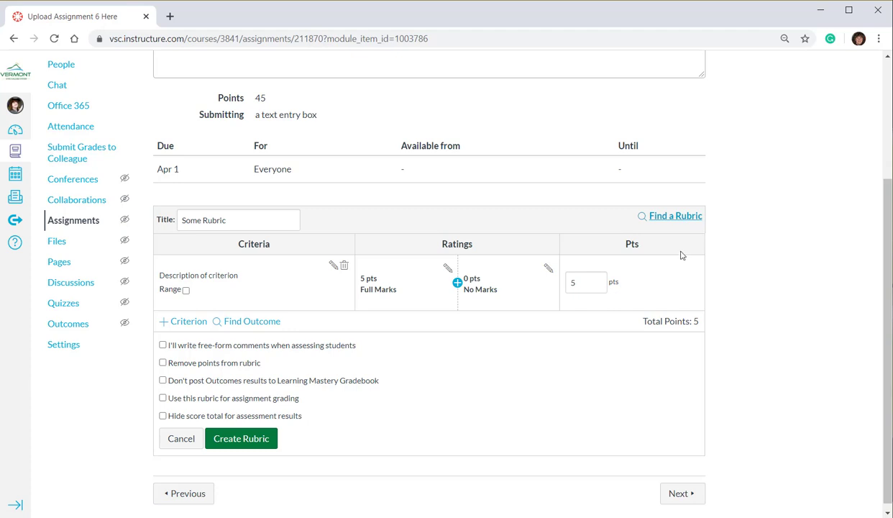
{"action": "scroll", "coordinate": [453, 344], "scroll_direction": "down", "scroll_amount": 1}
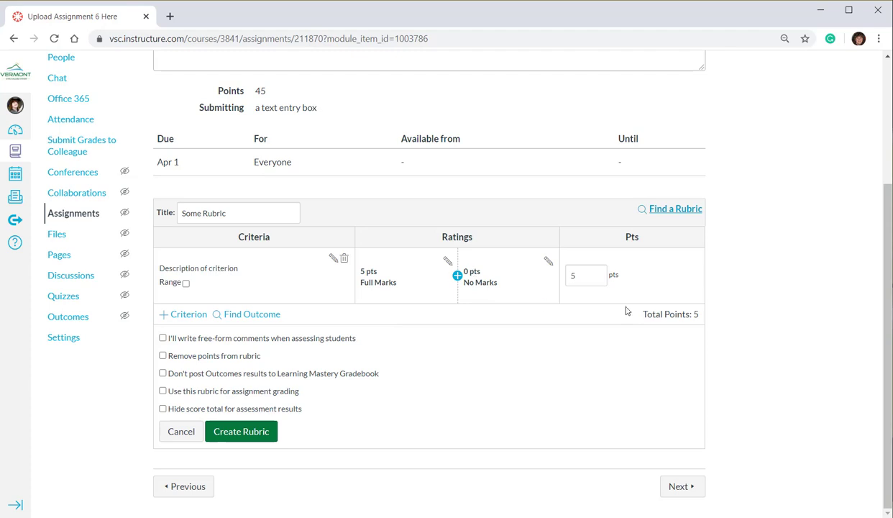
{"action": "left_click", "coordinate": [163, 339]}
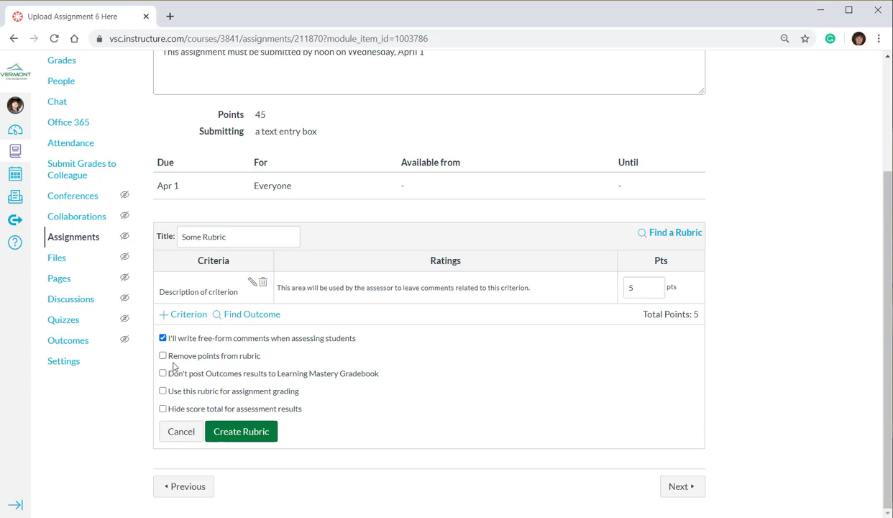
{"action": "left_click", "coordinate": [163, 339]}
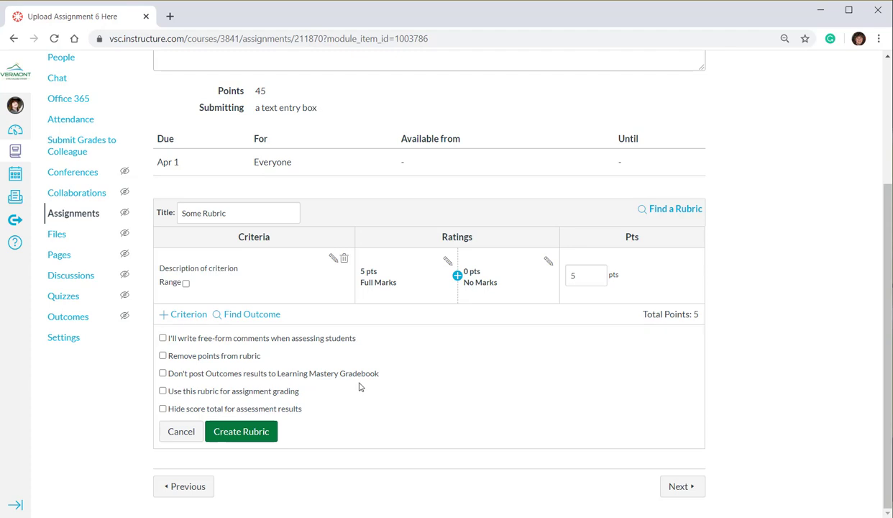
{"action": "left_click", "coordinate": [162, 392]}
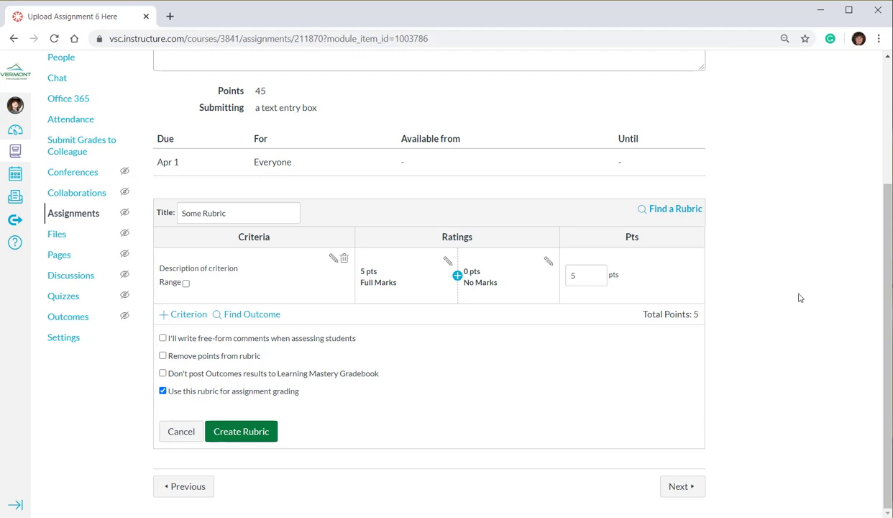
Step: Set the rubric's first criterion description to "Introduction" with the long description "Hook, thesis, overview of topics"
{"action": "left_click", "coordinate": [333, 257]}
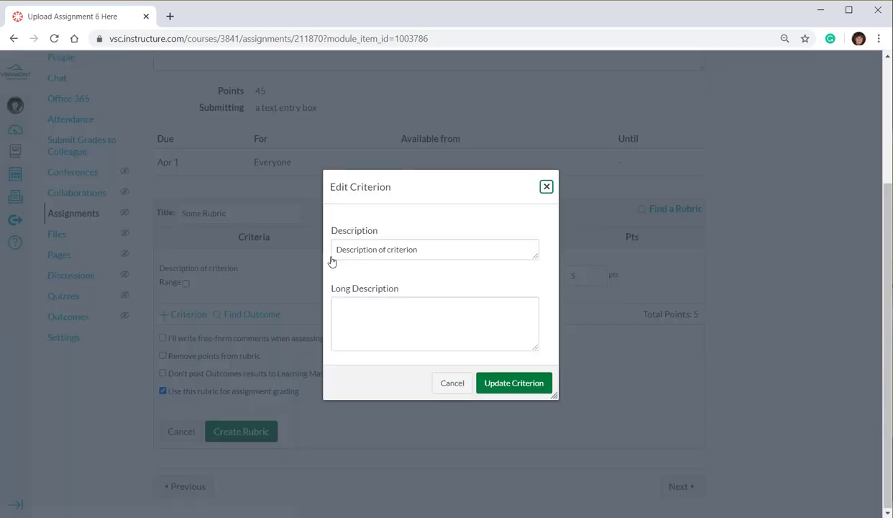
{"action": "left_click", "coordinate": [432, 249]}
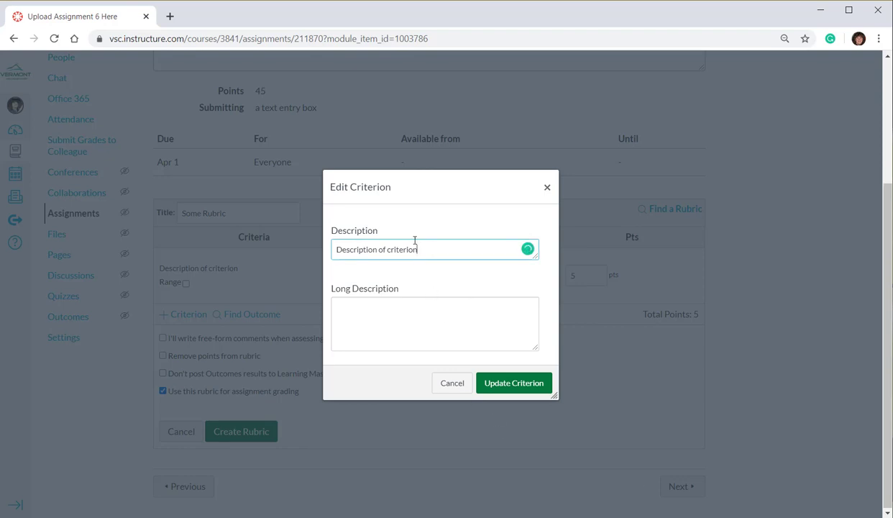
{"action": "left_click_drag", "start_coordinate": [420, 250], "coordinate": [327, 241]}
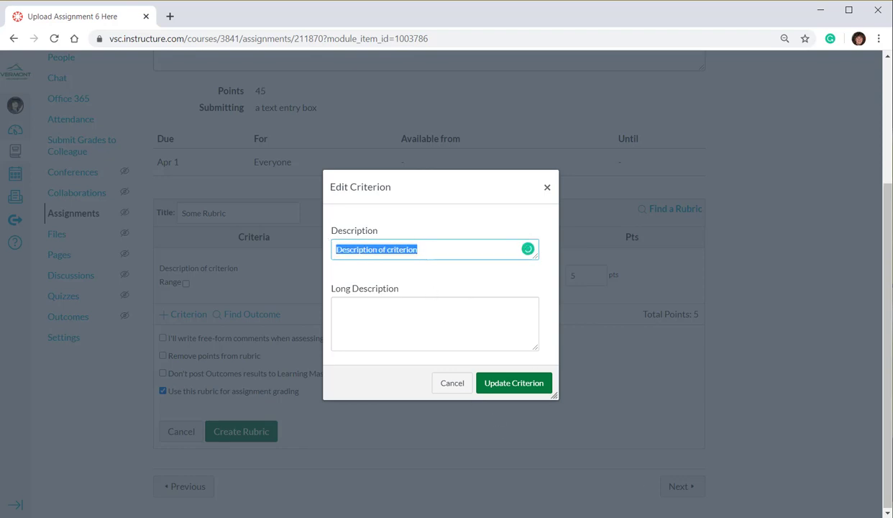
{"action": "type", "text": "O"}
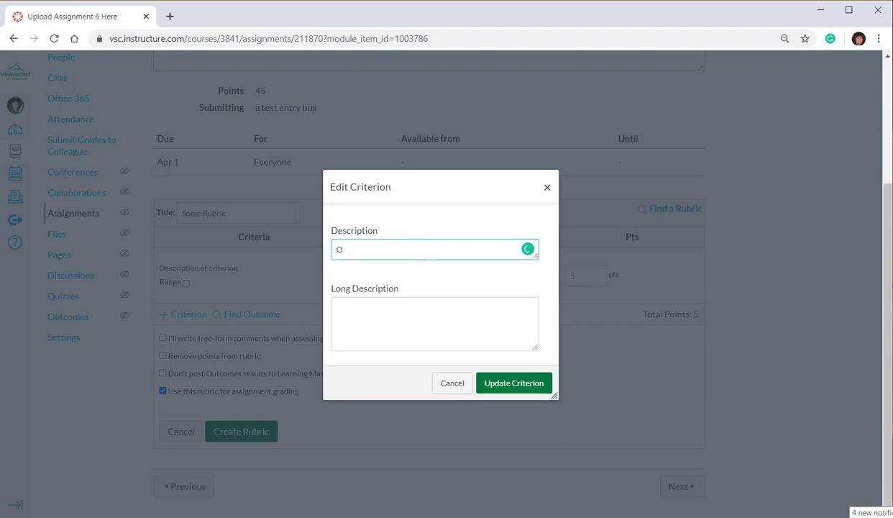
{"action": "key", "text": "BackSpace"}
{"action": "type", "text": "Ib"}
{"action": "key", "text": "BackSpace"}
{"action": "key", "text": "BackSpace"}
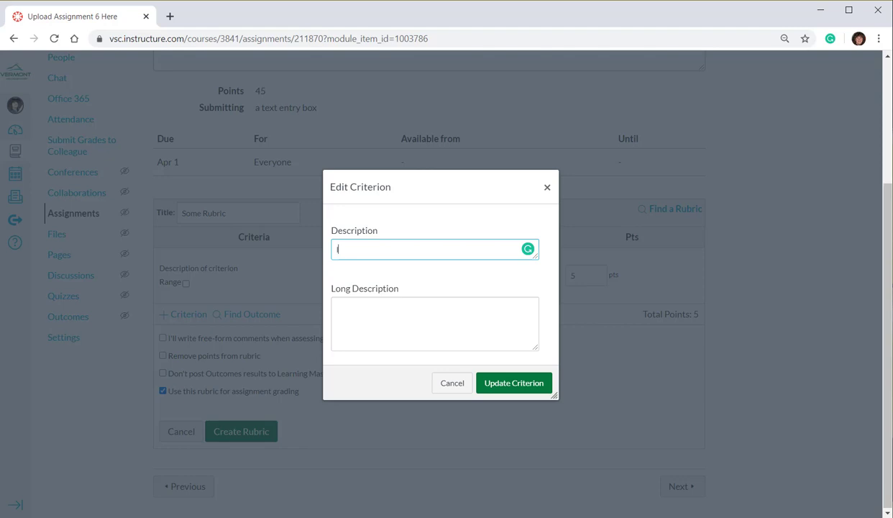
{"action": "type", "text": "ntroduction"}
{"action": "left_click", "coordinate": [385, 321]}
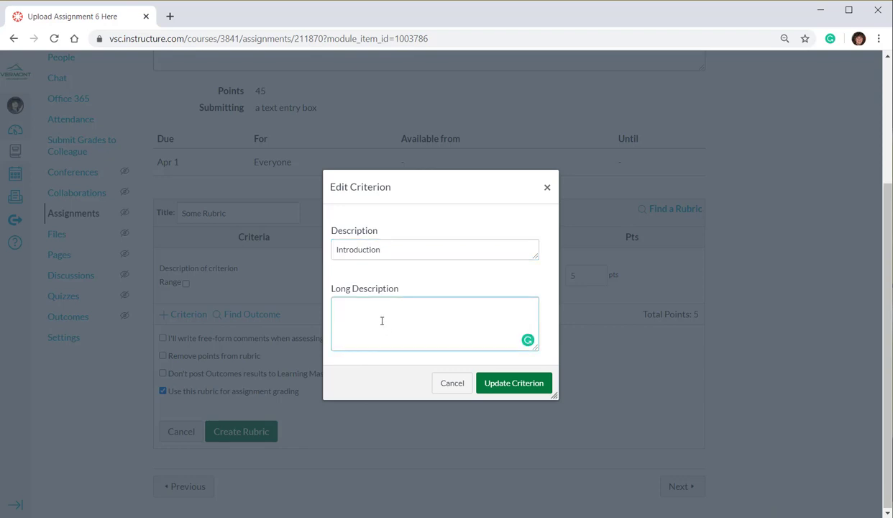
{"action": "type", "text": "Hook, thesis, overview of topics"}
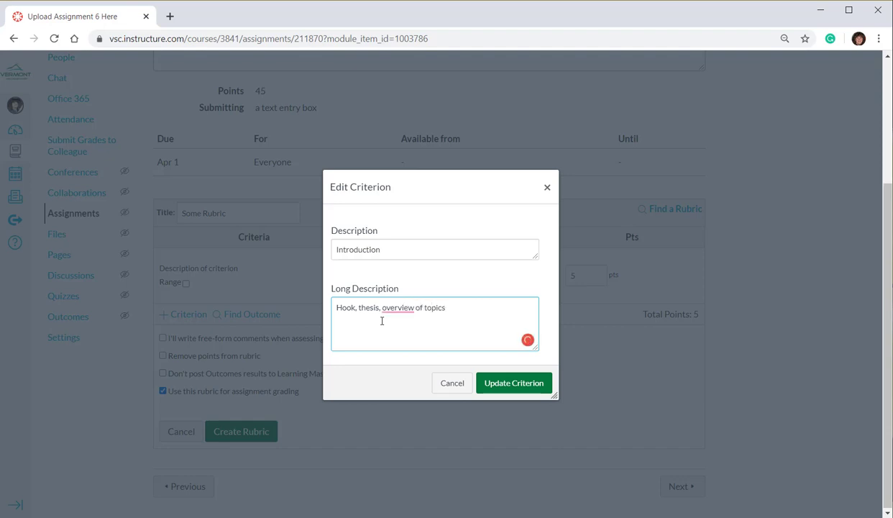
{"action": "left_click", "coordinate": [499, 384]}
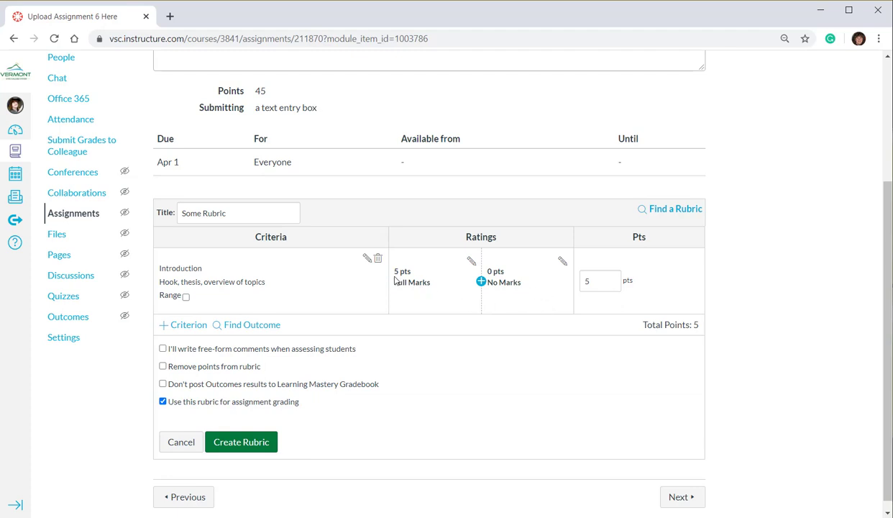
Step: Enable point ranges for the Introduction criterion and add a rating titled "Good" between Full Marks and No Marks
{"action": "left_click", "coordinate": [186, 297]}
{"action": "left_click", "coordinate": [481, 282]}
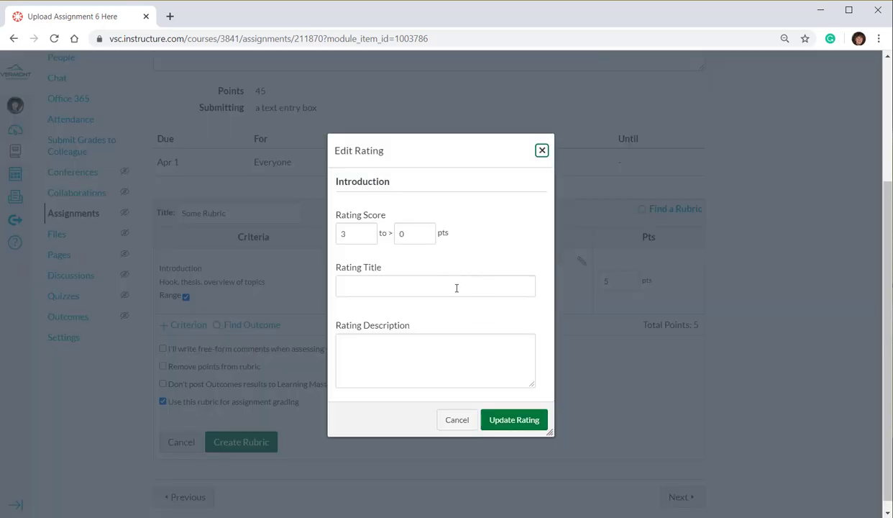
{"action": "left_click", "coordinate": [458, 287]}
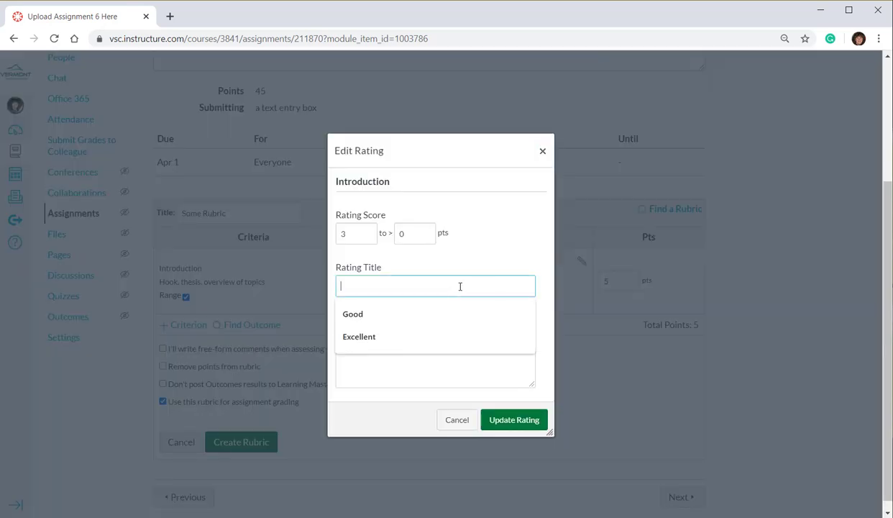
{"action": "left_click", "coordinate": [348, 310]}
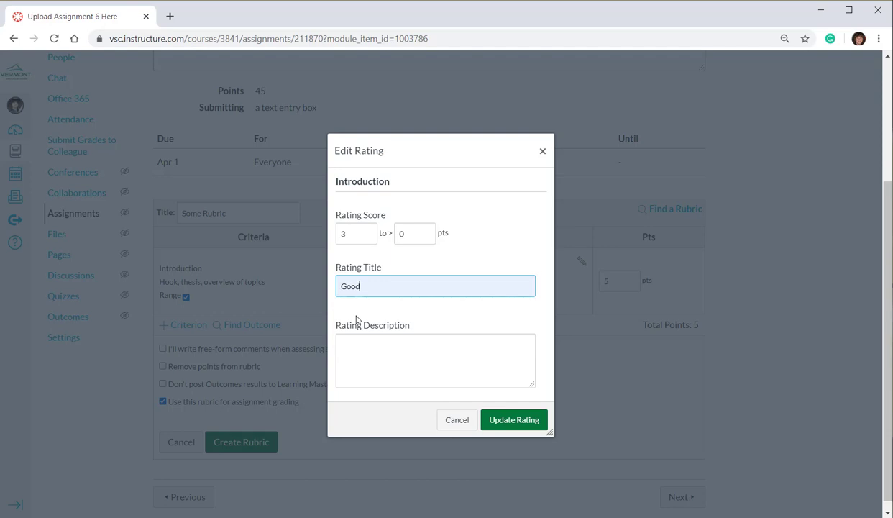
{"action": "left_click", "coordinate": [513, 422]}
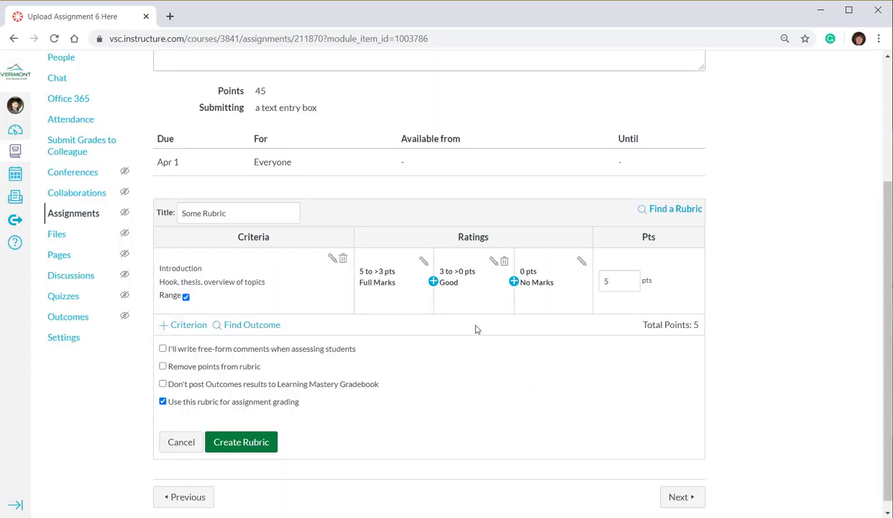
Step: Set the Introduction criterion's Full Marks rating to a range of 15 to >12 points and retitle it "Excellent"
{"action": "left_click", "coordinate": [425, 263]}
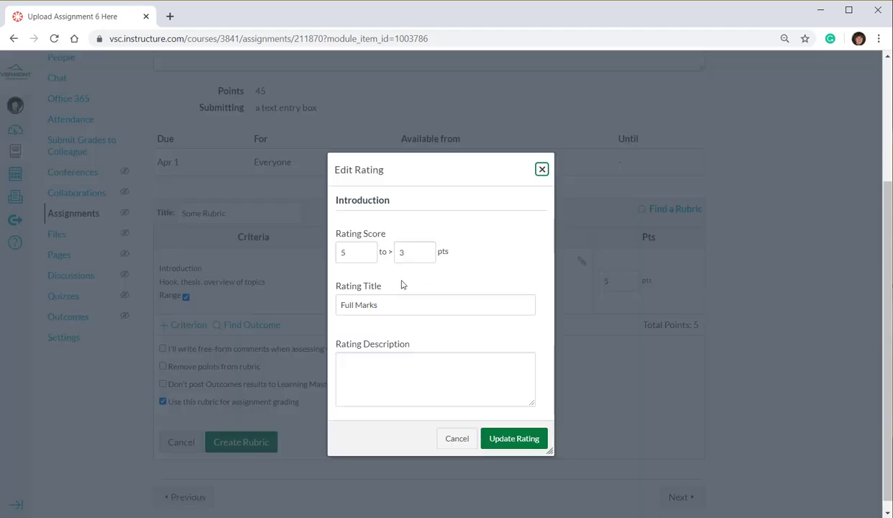
{"action": "double_click", "coordinate": [354, 254]}
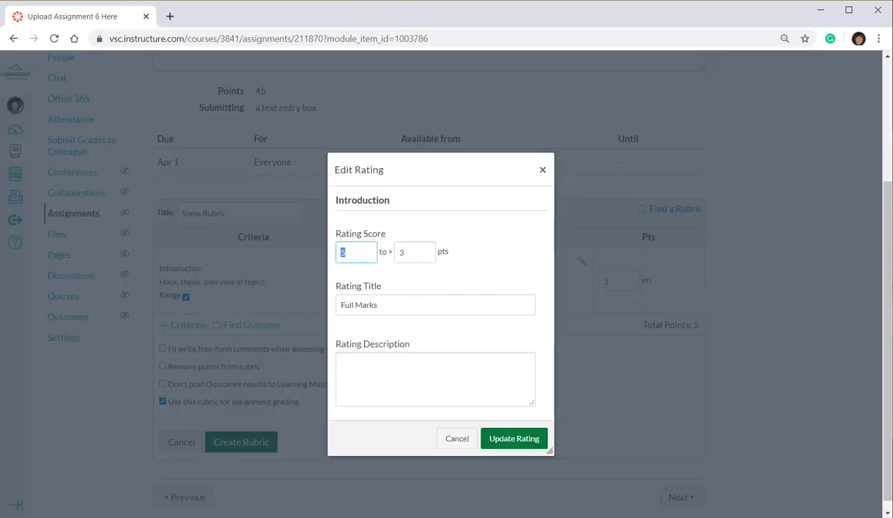
{"action": "type", "text": "15"}
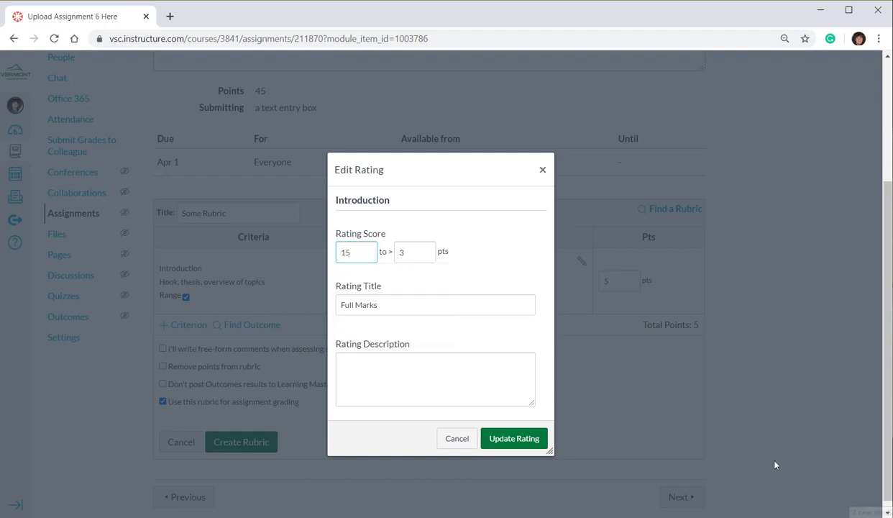
{"action": "double_click", "coordinate": [408, 252]}
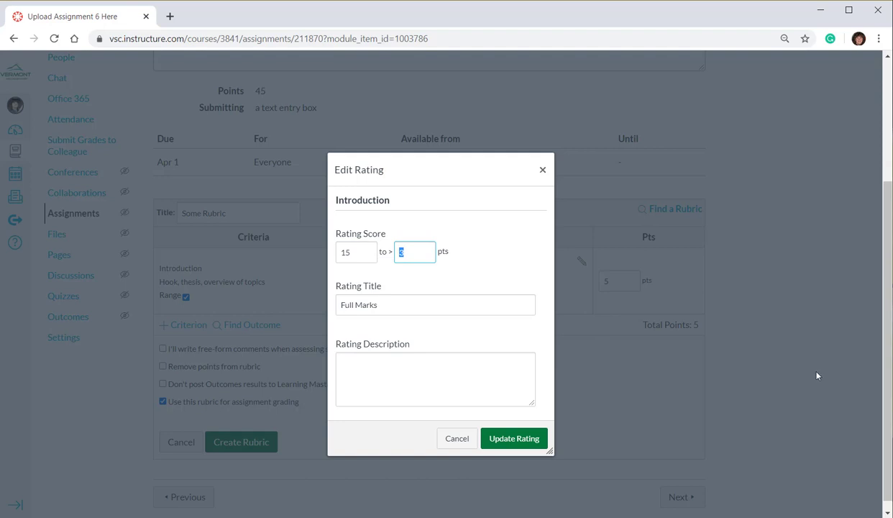
{"action": "type", "text": "12"}
{"action": "left_click_drag", "start_coordinate": [404, 302], "coordinate": [339, 299]}
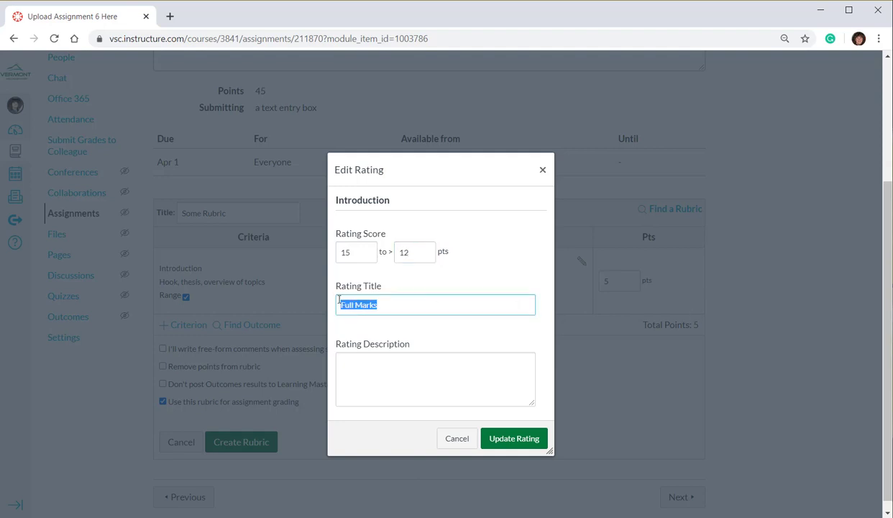
{"action": "type", "text": "Exc"}
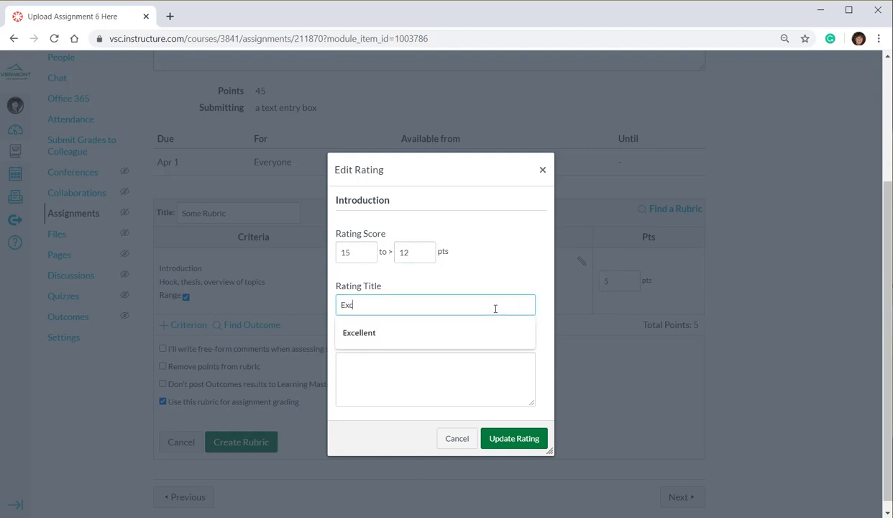
{"action": "type", "text": "ellent"}
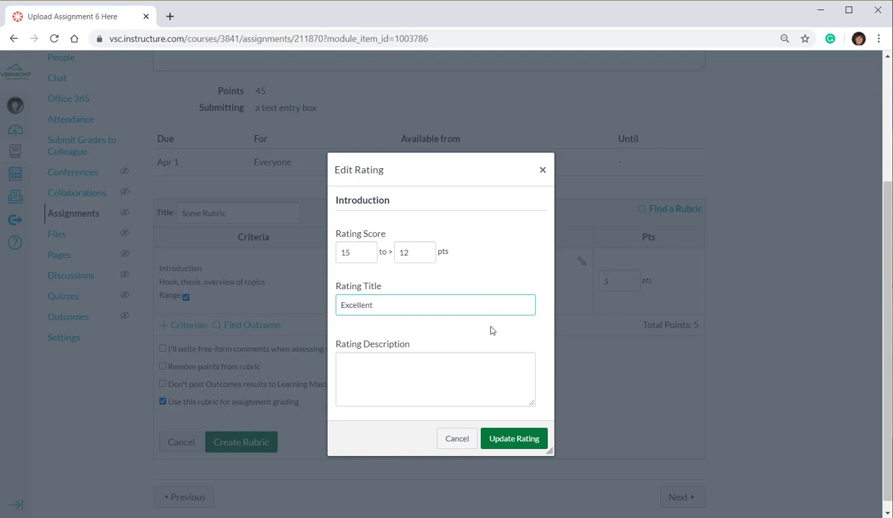
Step: Give the Excellent rating the description "No components missing" and save the rating
{"action": "left_click", "coordinate": [452, 369]}
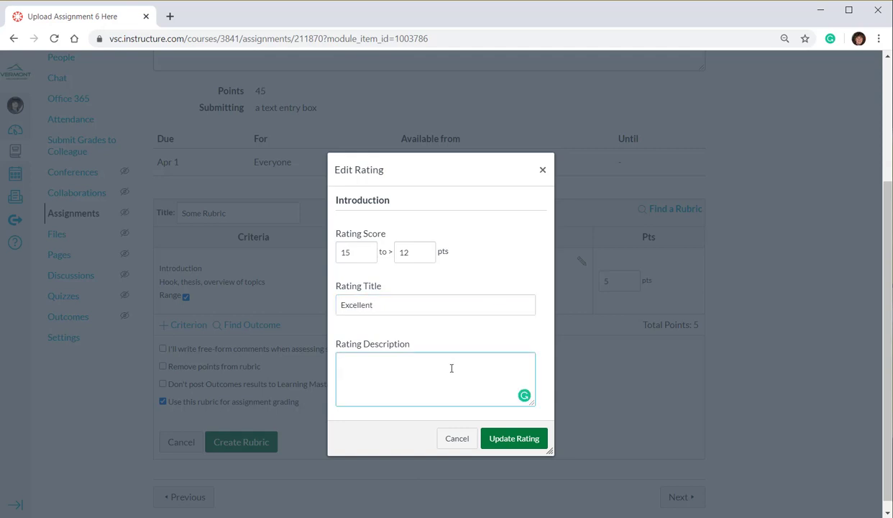
{"action": "type", "text": "No components mising"}
{"action": "key", "text": "BackSpace"}
{"action": "type", "text": "sing"}
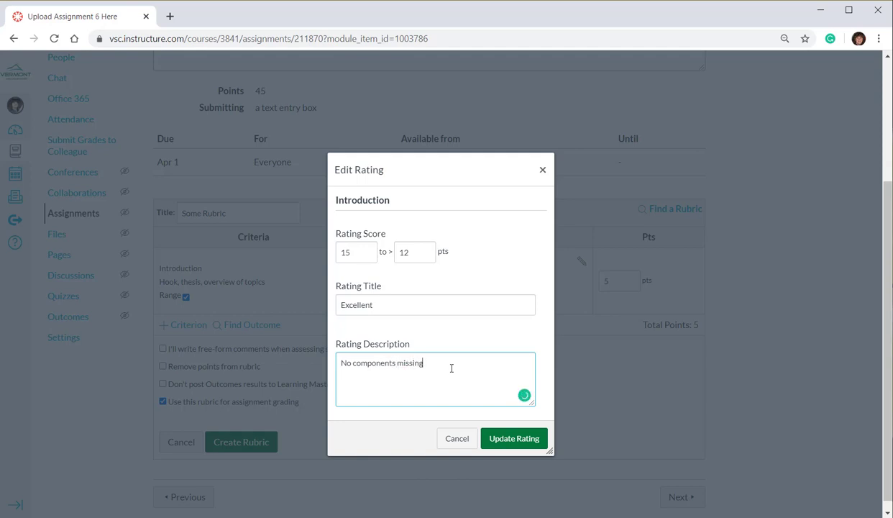
{"action": "left_click", "coordinate": [515, 439]}
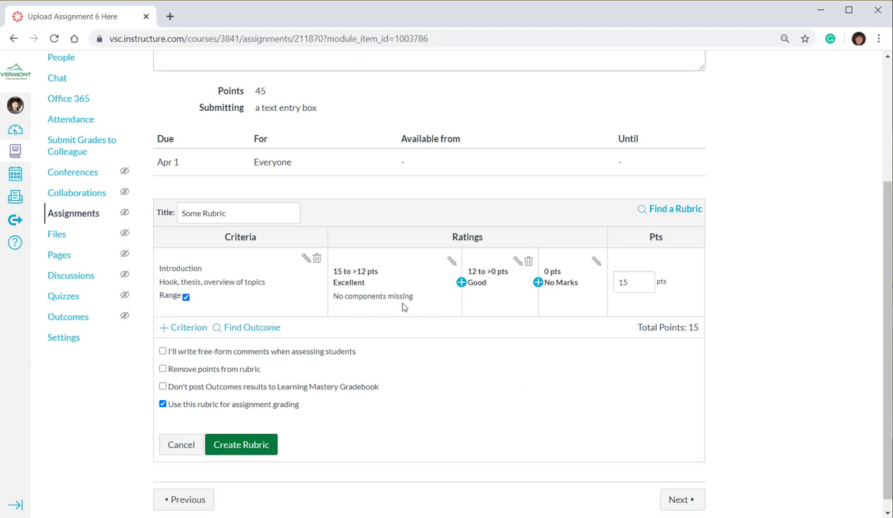
Step: Set the lower limit of the Introduction criterion's Good rating to 8 points
{"action": "left_click", "coordinate": [517, 261]}
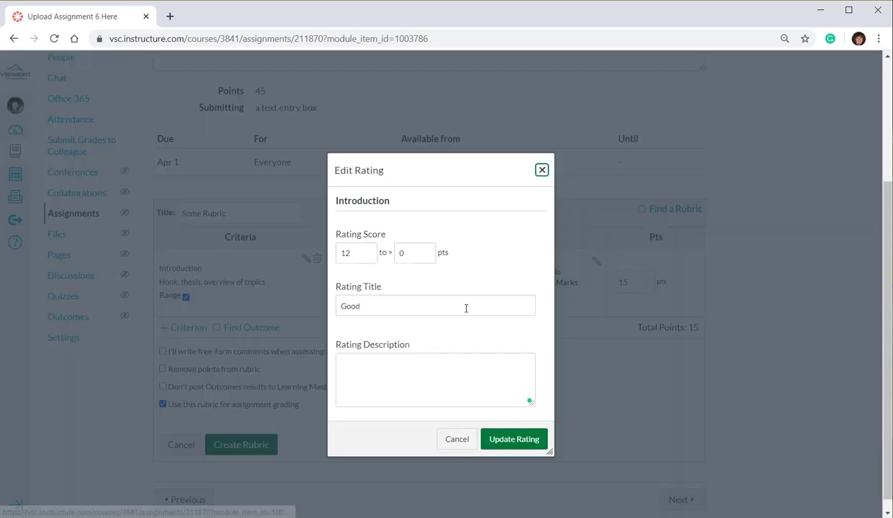
{"action": "left_click", "coordinate": [401, 253]}
{"action": "double_click", "coordinate": [401, 252]}
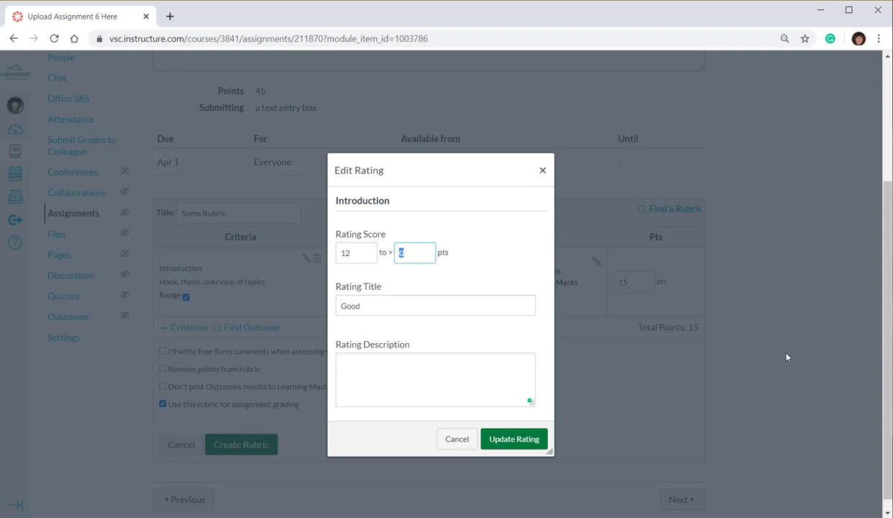
{"action": "type", "text": "1"}
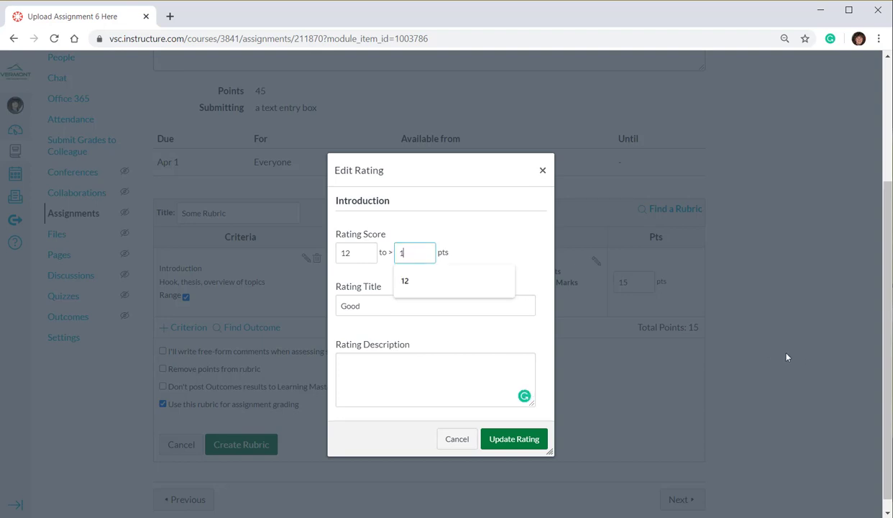
{"action": "type", "text": "0"}
{"action": "key", "text": "BackSpace"}
{"action": "key", "text": "BackSpace"}
{"action": "type", "text": "8"}
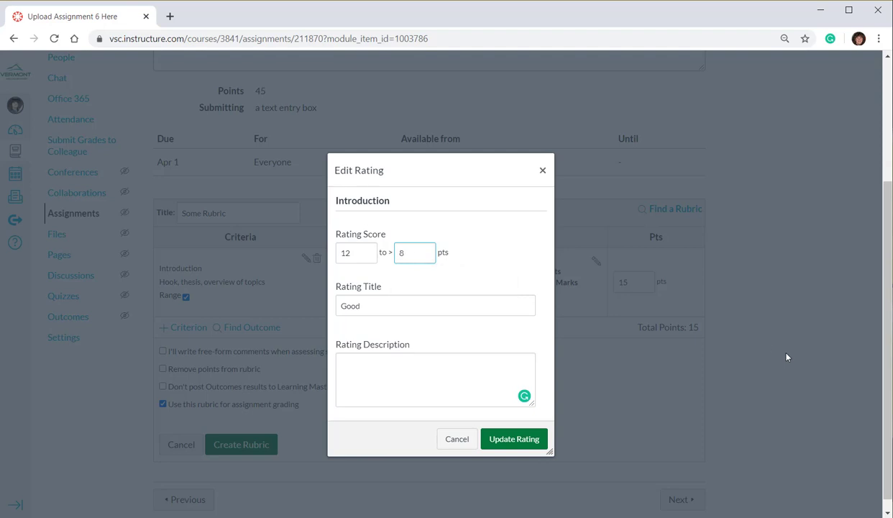
{"action": "left_click", "coordinate": [523, 440]}
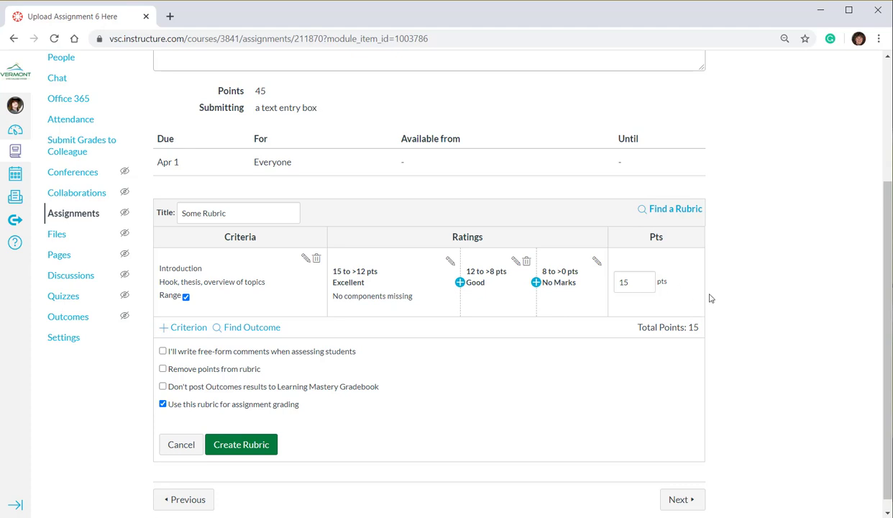
Step: Duplicate the Introduction criterion as "Body of Essay" with the long description "Three paragraphs"
{"action": "left_click", "coordinate": [182, 329]}
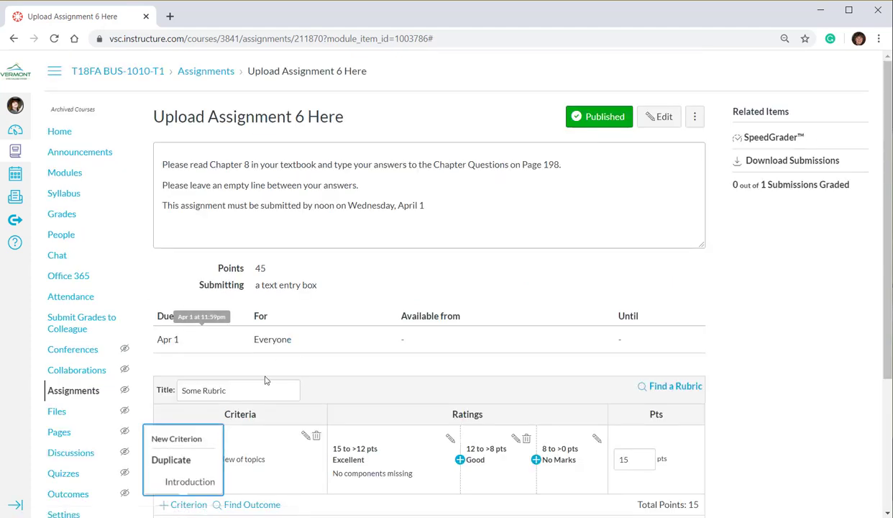
{"action": "left_click", "coordinate": [199, 483]}
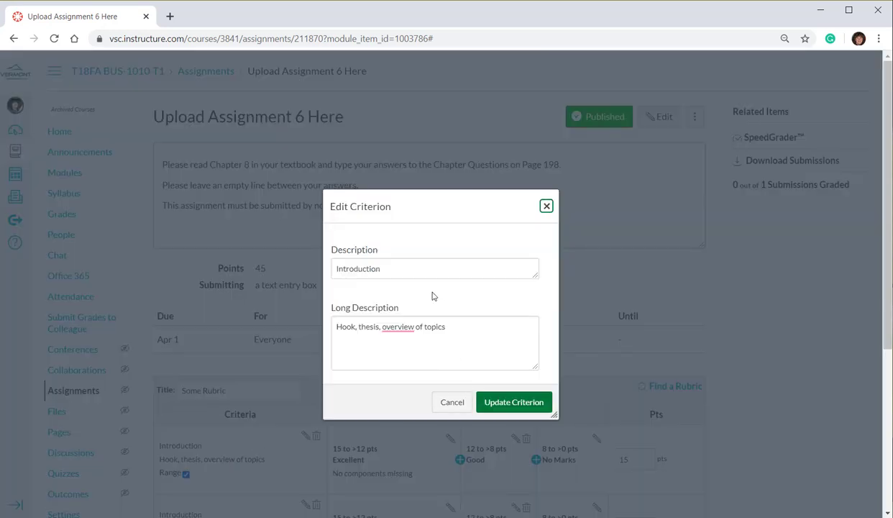
{"action": "left_click", "coordinate": [393, 270]}
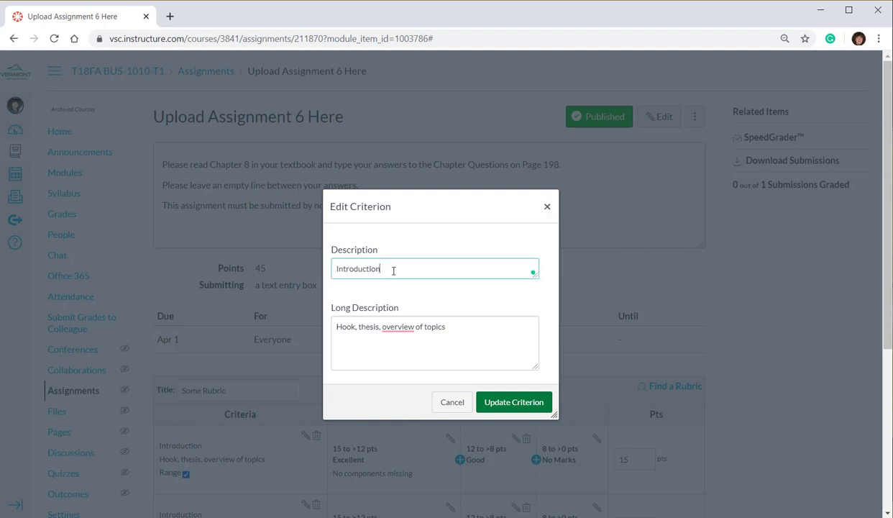
{"action": "left_click_drag", "start_coordinate": [393, 271], "coordinate": [333, 265]}
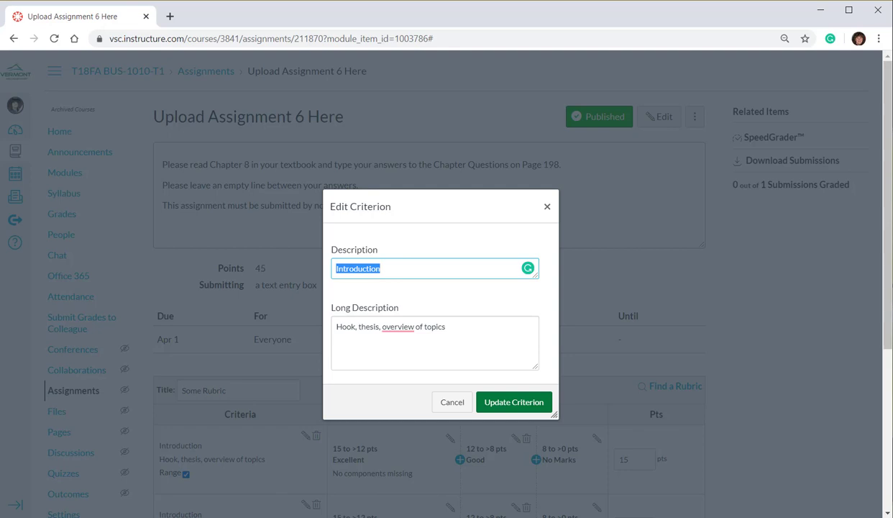
{"action": "type", "text": "B"}
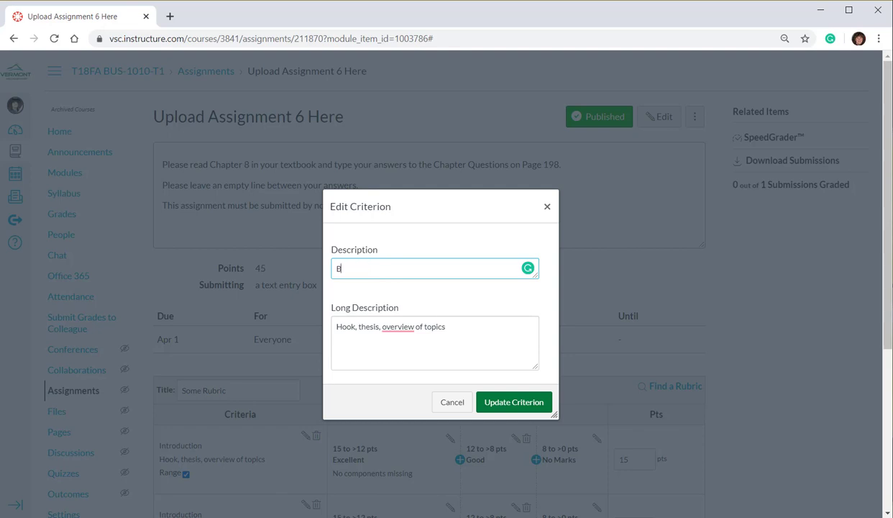
{"action": "type", "text": "ody of Essay"}
{"action": "left_click_drag", "start_coordinate": [453, 331], "coordinate": [327, 330]}
{"action": "type", "text": "T"}
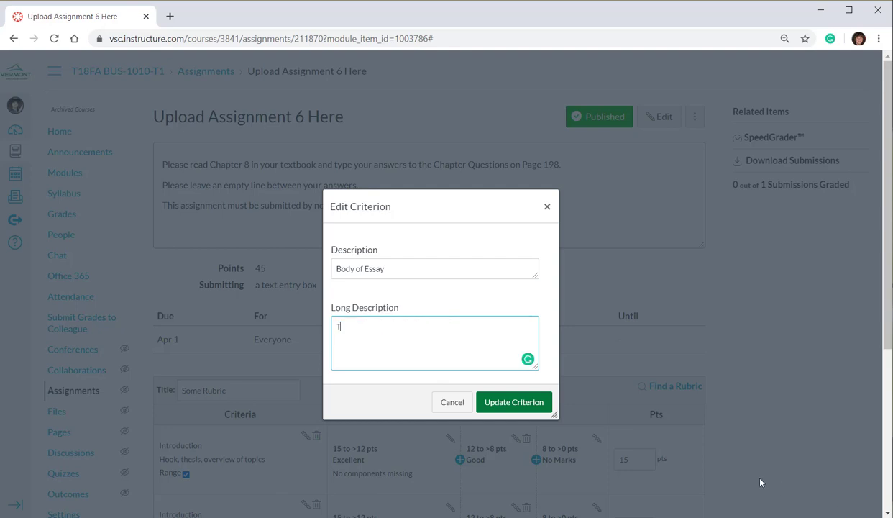
{"action": "type", "text": "hree paragraphs"}
{"action": "left_click", "coordinate": [510, 405]}
Step: Set the Body of Essay criterion's Excellent rating to a range of 30 to >27 points
{"action": "scroll", "coordinate": [484, 401], "scroll_direction": "down", "scroll_amount": 3}
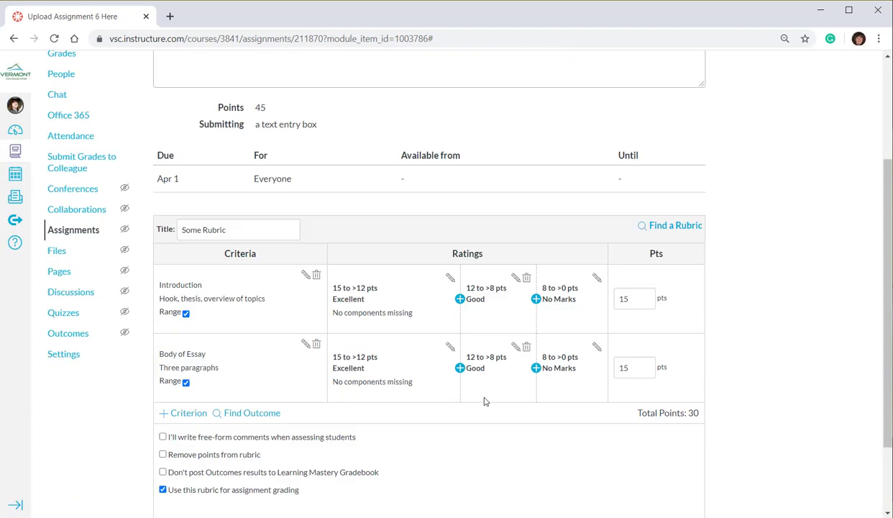
{"action": "scroll", "coordinate": [485, 401], "scroll_direction": "down", "scroll_amount": 1}
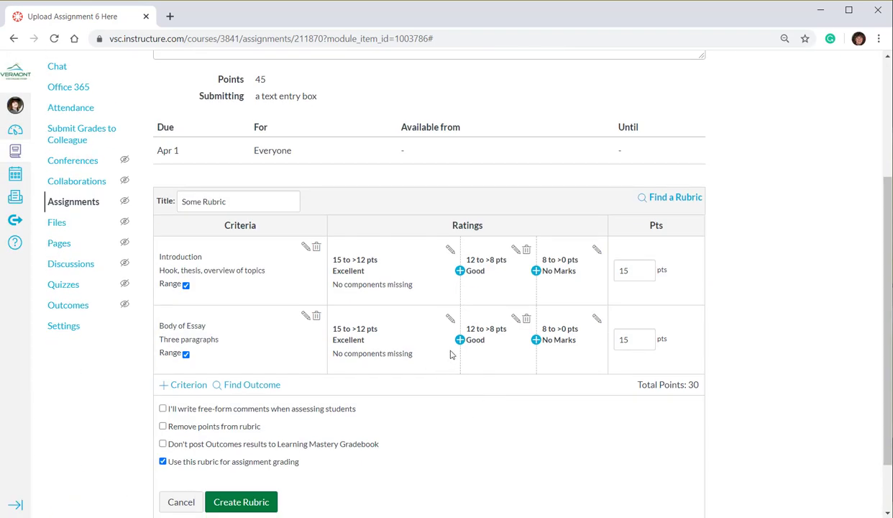
{"action": "left_click", "coordinate": [450, 318]}
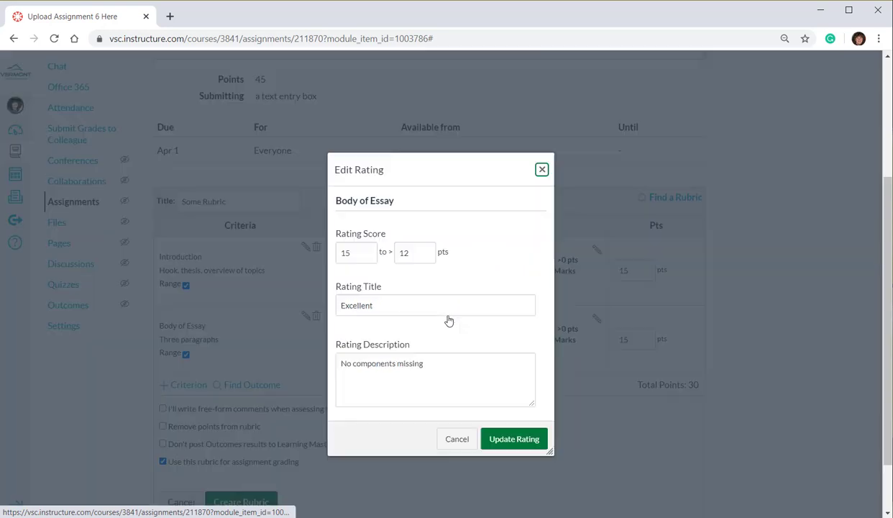
{"action": "left_click_drag", "start_coordinate": [358, 252], "coordinate": [335, 256]}
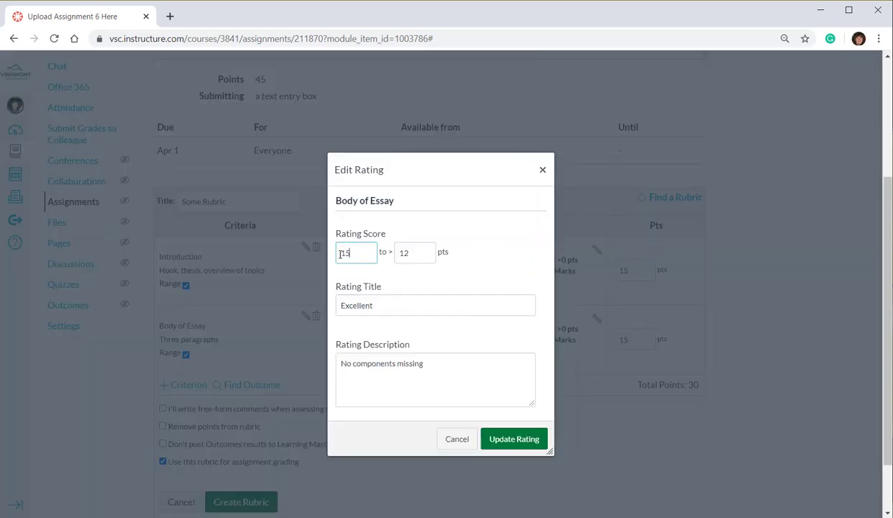
{"action": "type", "text": "30"}
{"action": "left_click_drag", "start_coordinate": [410, 255], "coordinate": [389, 250]}
{"action": "type", "text": "2"}
{"action": "left_click", "coordinate": [514, 438]}
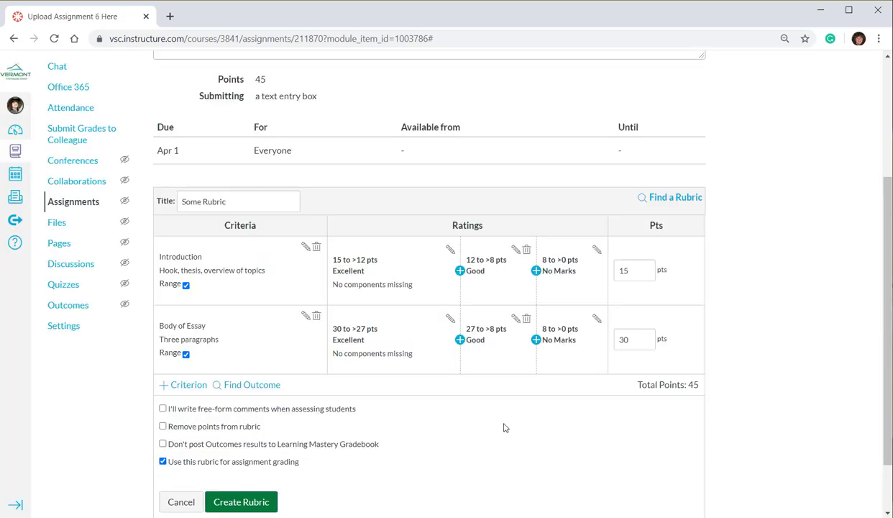
Step: Set the lower limit of the Body of Essay criterion's Good rating to 16 points
{"action": "left_click", "coordinate": [515, 319]}
{"action": "left_click", "coordinate": [406, 253]}
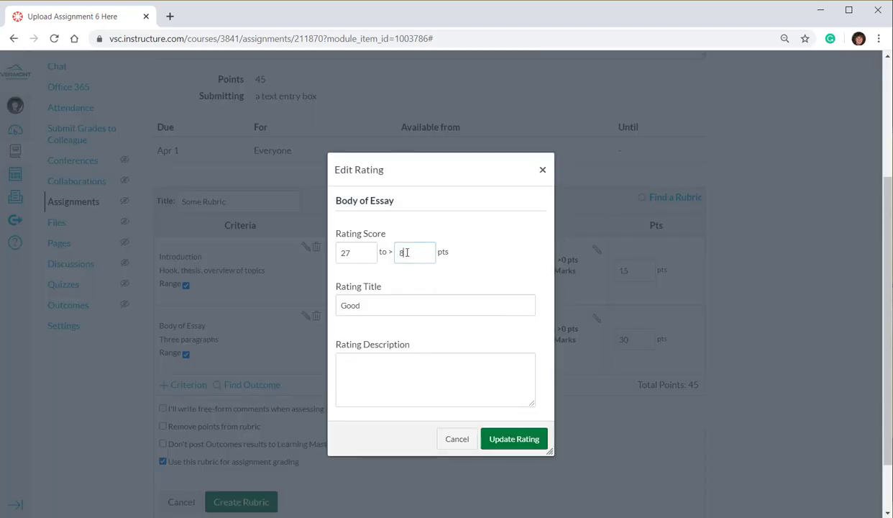
{"action": "double_click", "coordinate": [406, 252]}
{"action": "type", "text": "18"}
{"action": "key", "text": "BackSpace"}
{"action": "type", "text": "6"}
{"action": "left_click", "coordinate": [513, 438]}
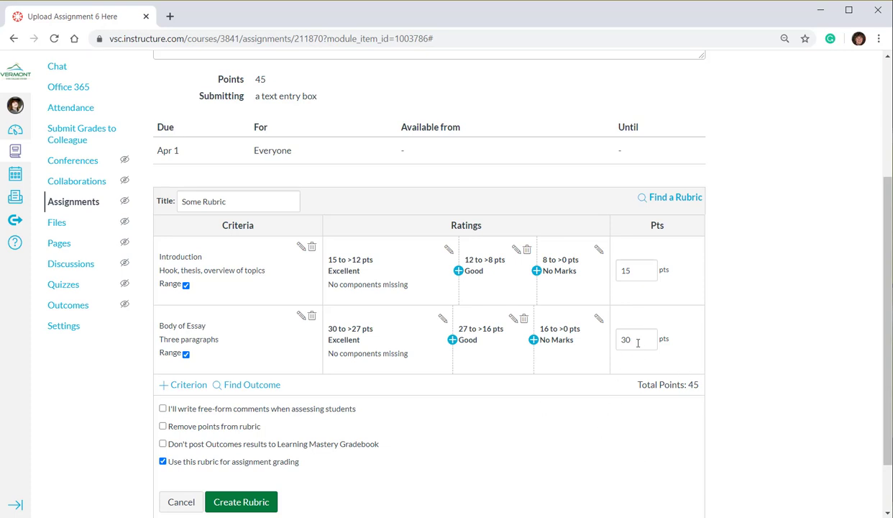
Step: Duplicate the Introduction criterion and change the copy's description to "conclusion", keeping its long description
{"action": "scroll", "coordinate": [493, 368], "scroll_direction": "down", "scroll_amount": 1}
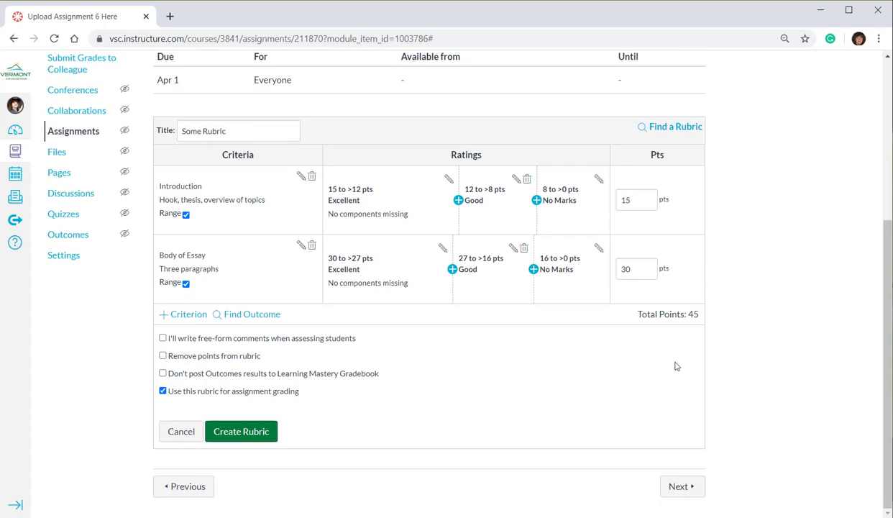
{"action": "left_click", "coordinate": [183, 316]}
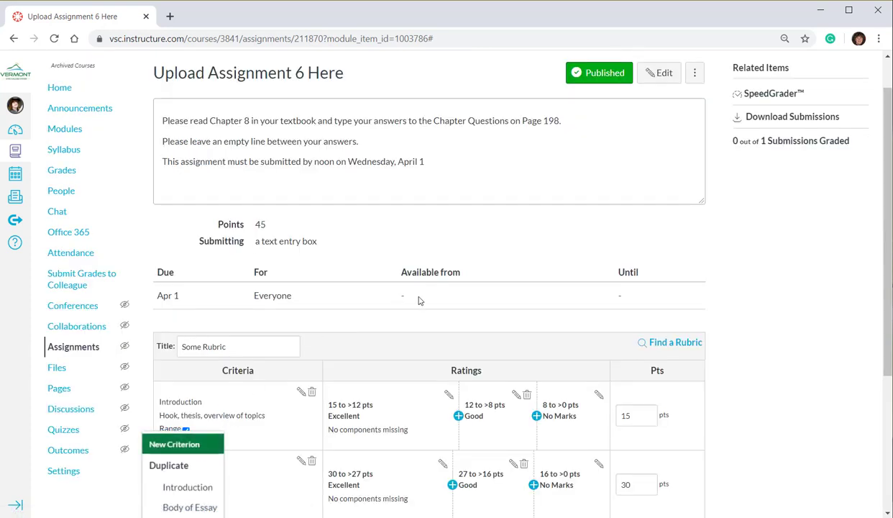
{"action": "scroll", "coordinate": [784, 313], "scroll_direction": "down", "scroll_amount": 2}
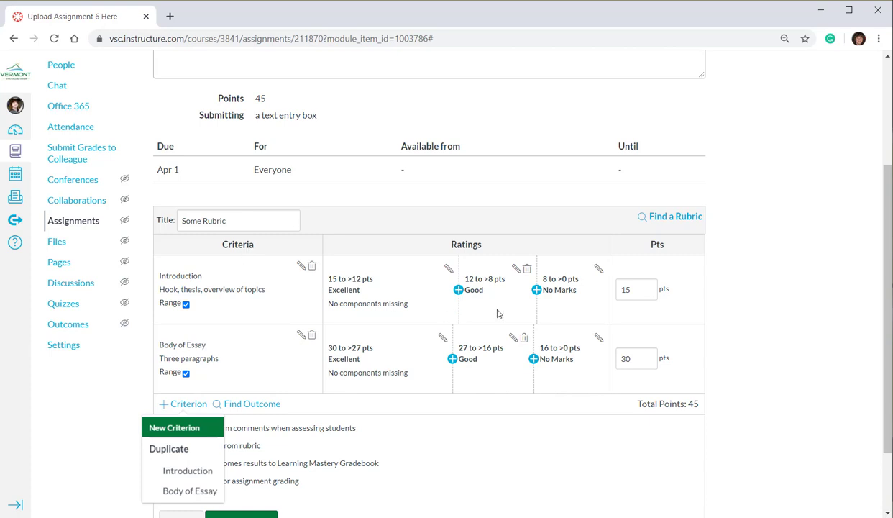
{"action": "left_click", "coordinate": [196, 474]}
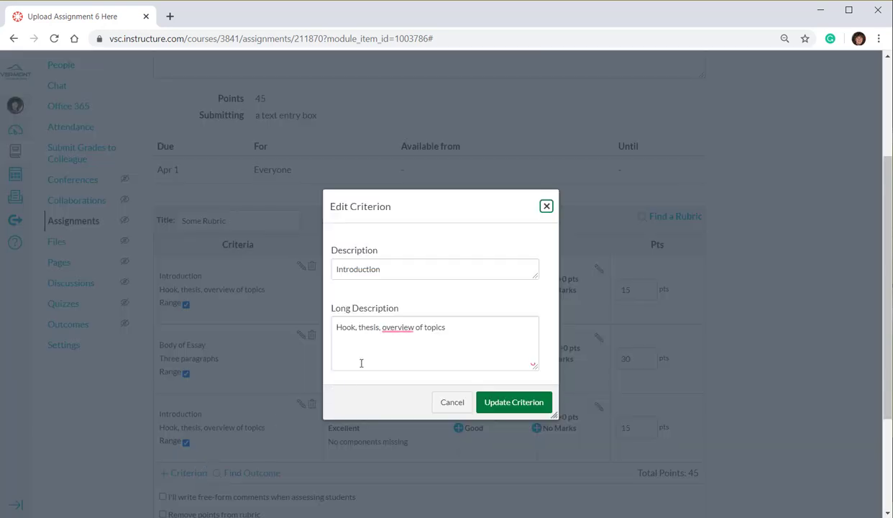
{"action": "left_click", "coordinate": [396, 267]}
{"action": "left_click_drag", "start_coordinate": [397, 268], "coordinate": [325, 270]}
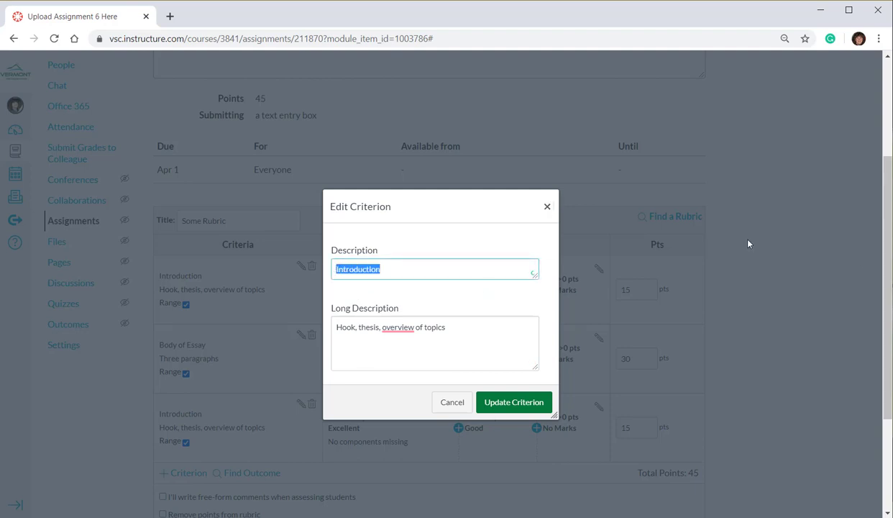
{"action": "type", "text": "conclusio"}
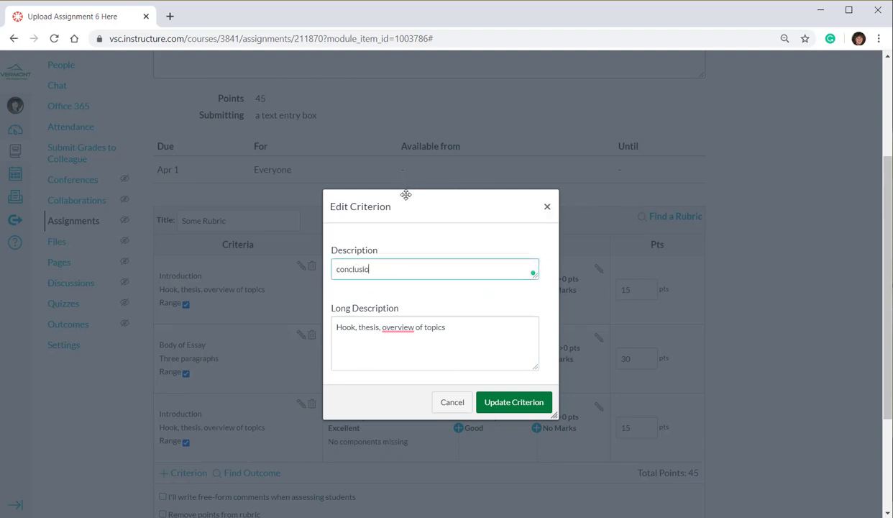
{"action": "type", "text": "n"}
{"action": "left_click", "coordinate": [505, 404]}
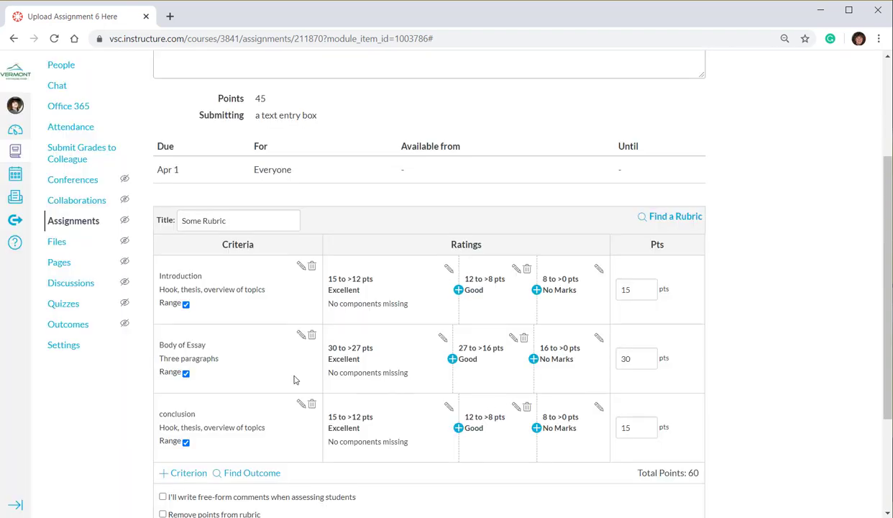
Step: Create the rubric with its current criteria and leave the assignment's total points different from the rubric's total
{"action": "scroll", "coordinate": [293, 386], "scroll_direction": "down", "scroll_amount": 2}
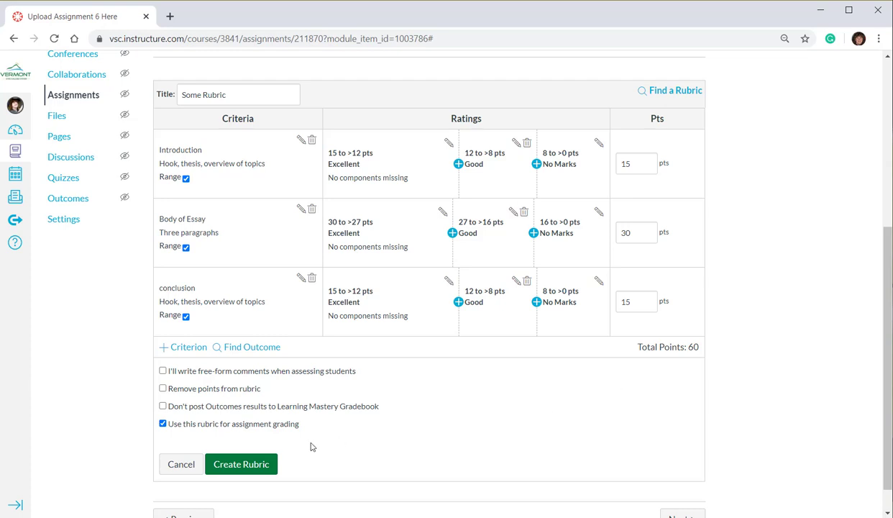
{"action": "left_click", "coordinate": [241, 466]}
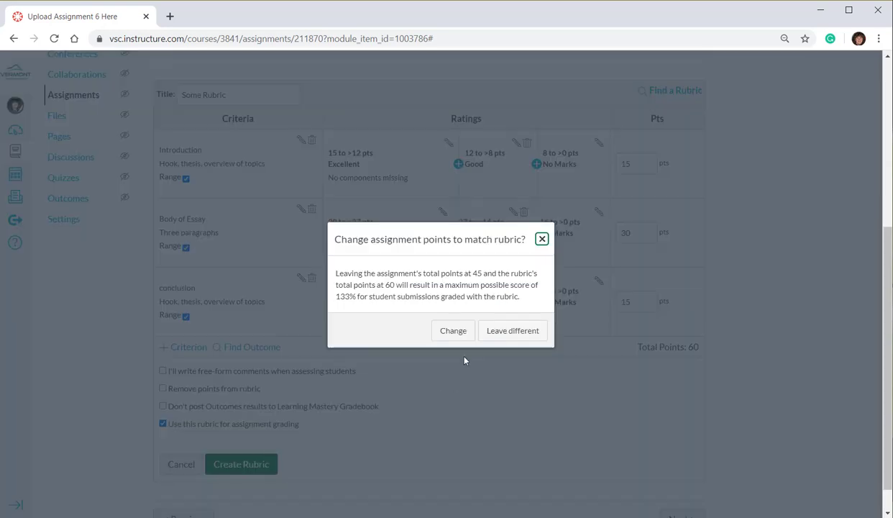
{"action": "left_click", "coordinate": [513, 332]}
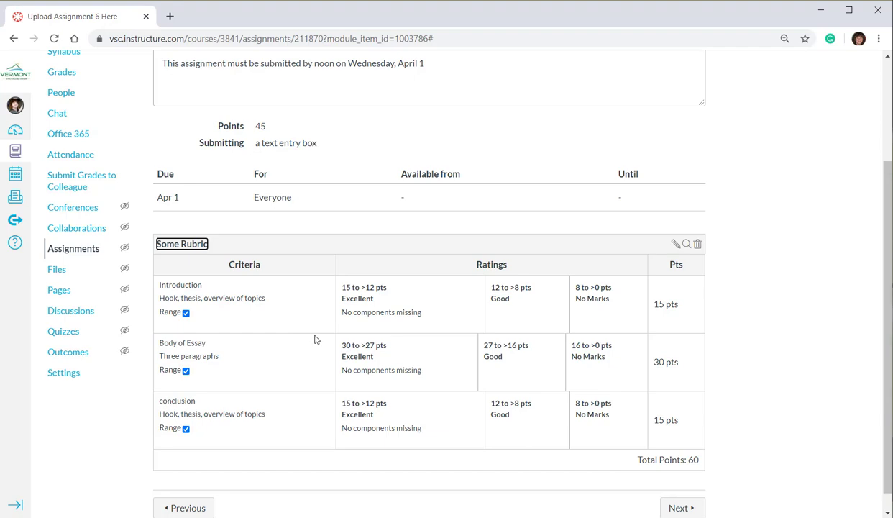
{"action": "scroll", "coordinate": [321, 333], "scroll_direction": "up", "scroll_amount": 3}
{"action": "scroll", "coordinate": [320, 373], "scroll_direction": "down", "scroll_amount": 3}
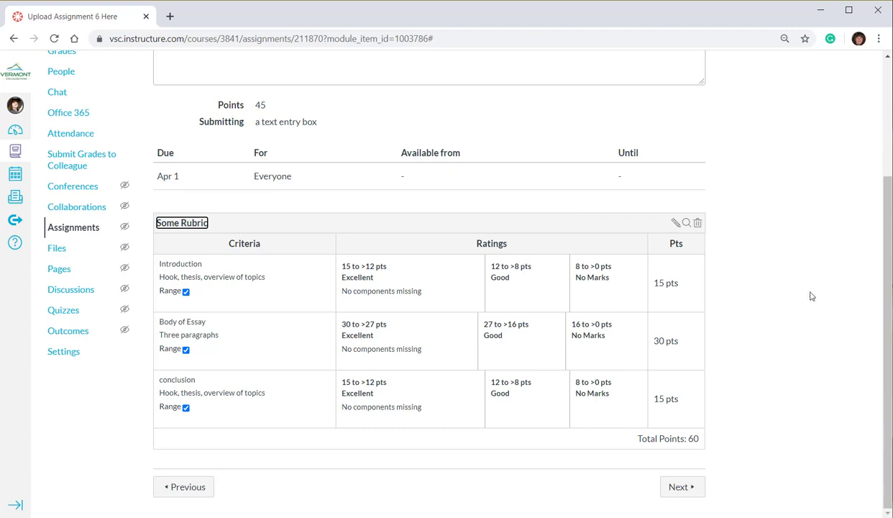
Step: Reopen Some Rubric for editing and try to update it while leaving the assignment points different from the rubric total
{"action": "left_click", "coordinate": [675, 226]}
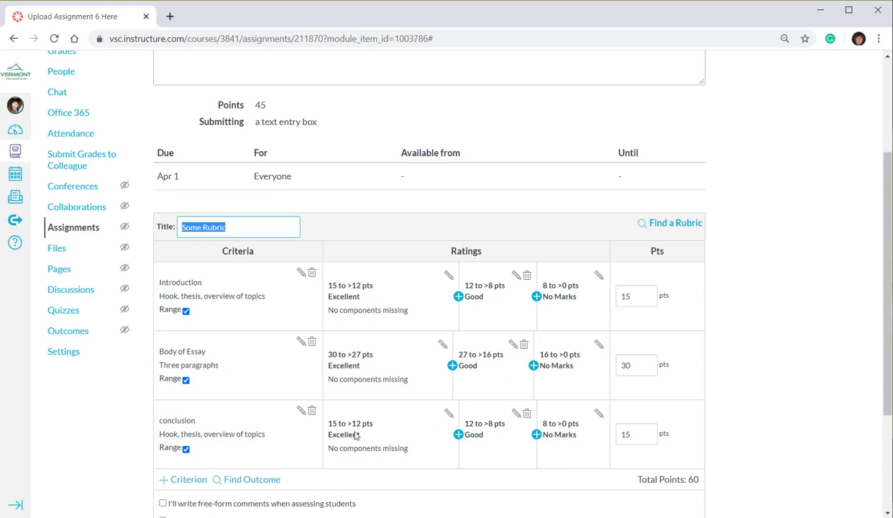
{"action": "scroll", "coordinate": [309, 433], "scroll_direction": "down", "scroll_amount": 1}
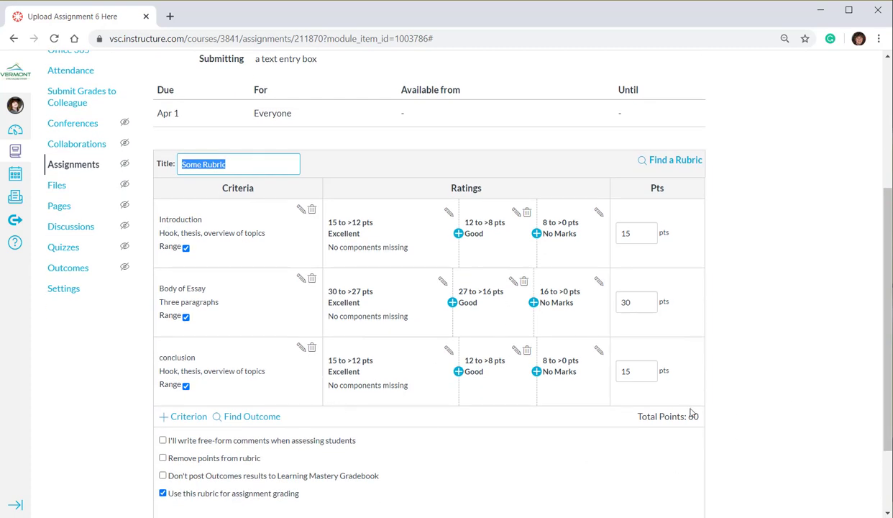
{"action": "scroll", "coordinate": [476, 398], "scroll_direction": "down", "scroll_amount": 2}
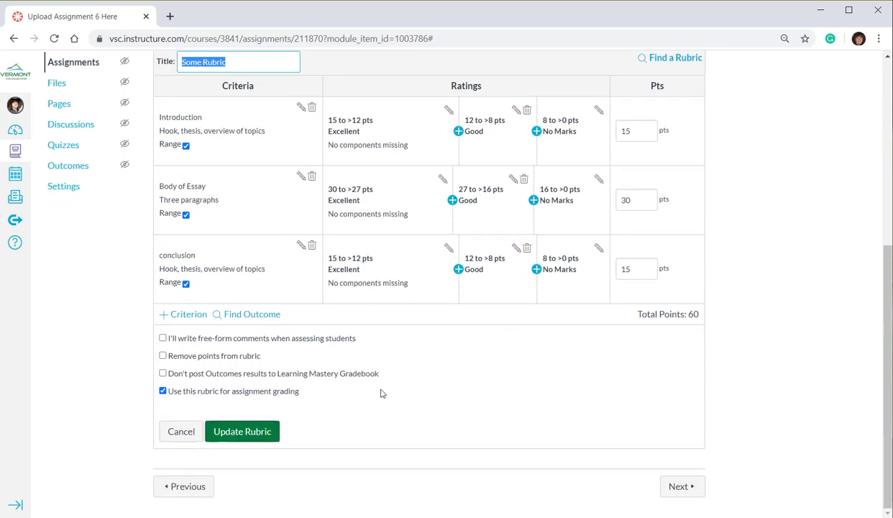
{"action": "left_click", "coordinate": [244, 430]}
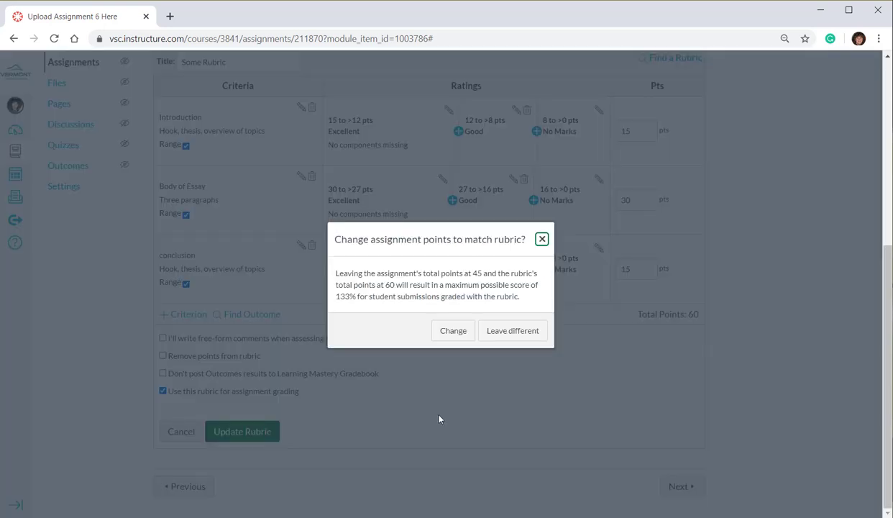
{"action": "left_click", "coordinate": [493, 332]}
{"action": "scroll", "coordinate": [631, 372], "scroll_direction": "up", "scroll_amount": 4}
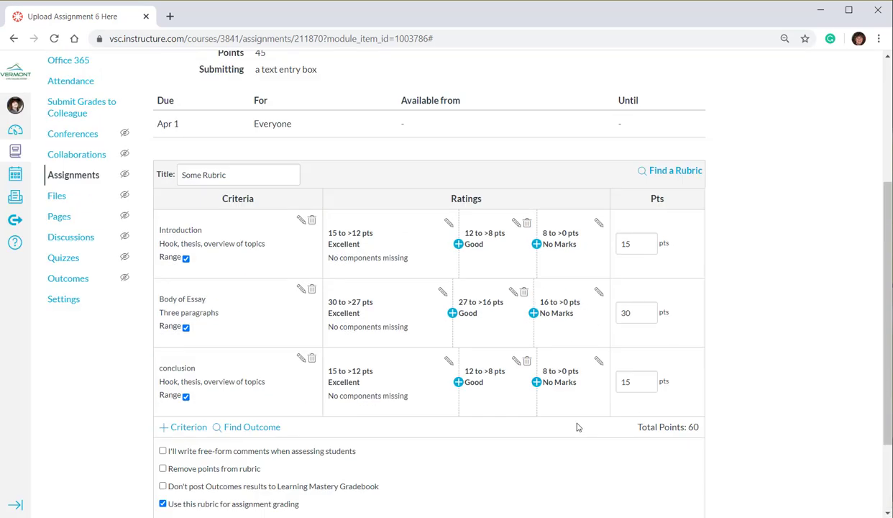
{"action": "scroll", "coordinate": [612, 367], "scroll_direction": "down", "scroll_amount": 3}
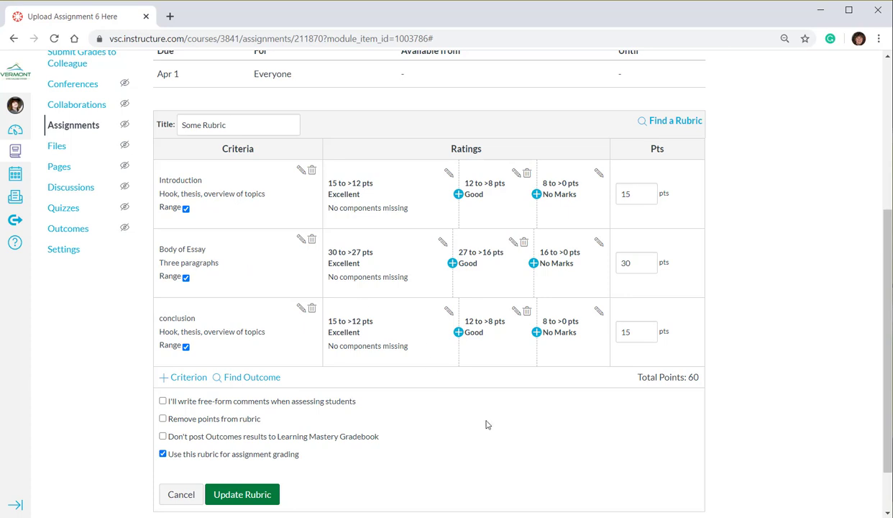
{"action": "scroll", "coordinate": [482, 425], "scroll_direction": "up", "scroll_amount": 1}
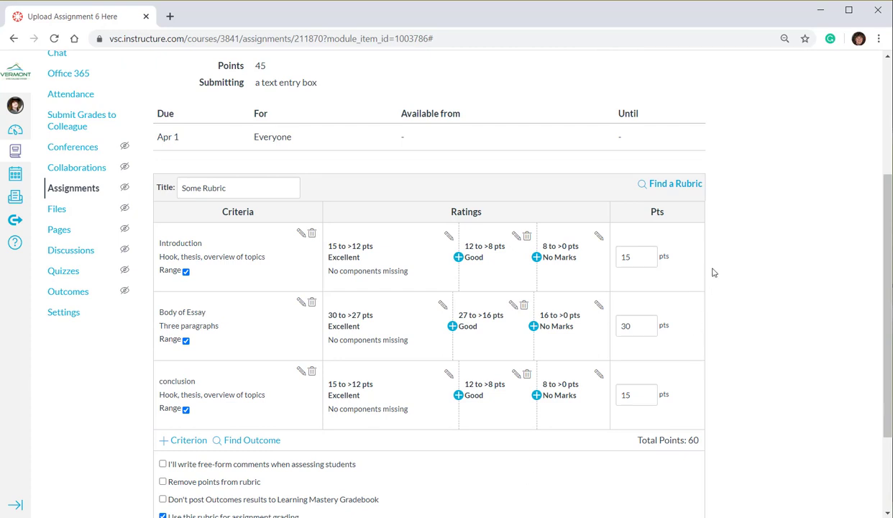
{"action": "scroll", "coordinate": [714, 272], "scroll_direction": "down", "scroll_amount": 2}
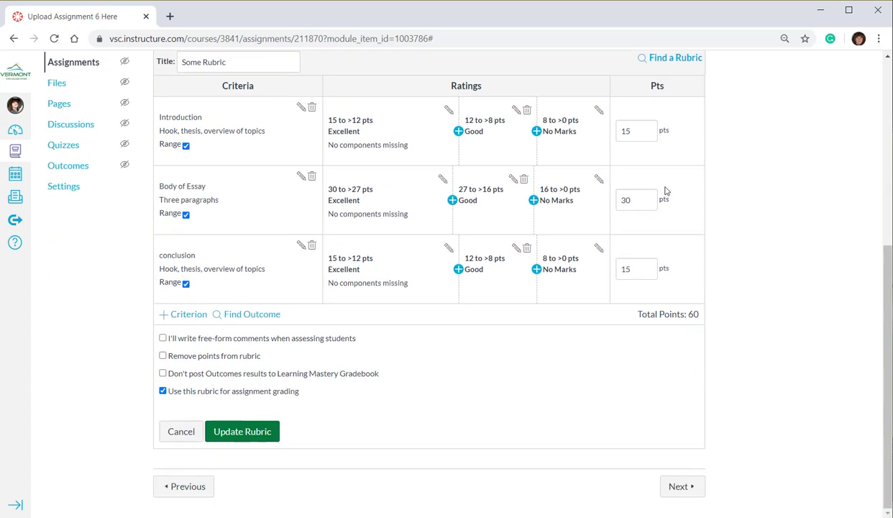